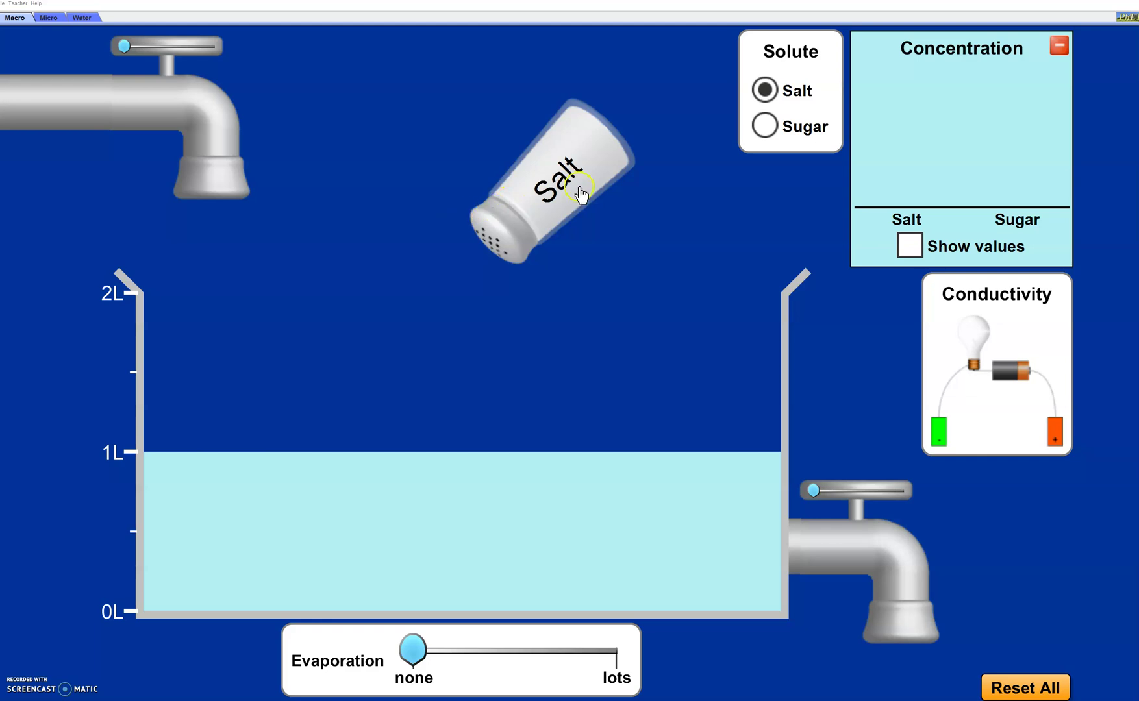
Shake some salt into the water, and change the solute to sugar to shake some sugar in
{"action": "mouse_move", "coordinate": [559, 185]}
{"action": "left_mouse_down"}
{"action": "mouse_move", "coordinate": [624, 151]}
{"action": "mouse_move", "coordinate": [466, 170]}
{"action": "mouse_move", "coordinate": [637, 153]}
{"action": "mouse_move", "coordinate": [586, 167]}
{"action": "left_mouse_up"}
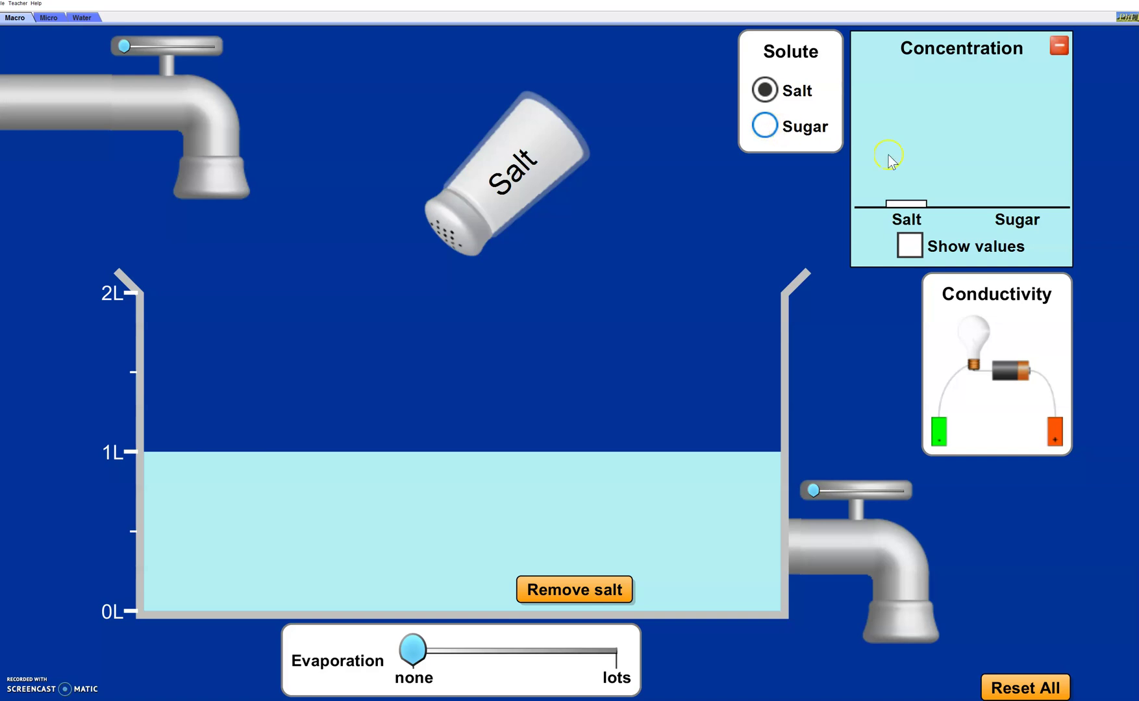
{"action": "left_click", "coordinate": [769, 127]}
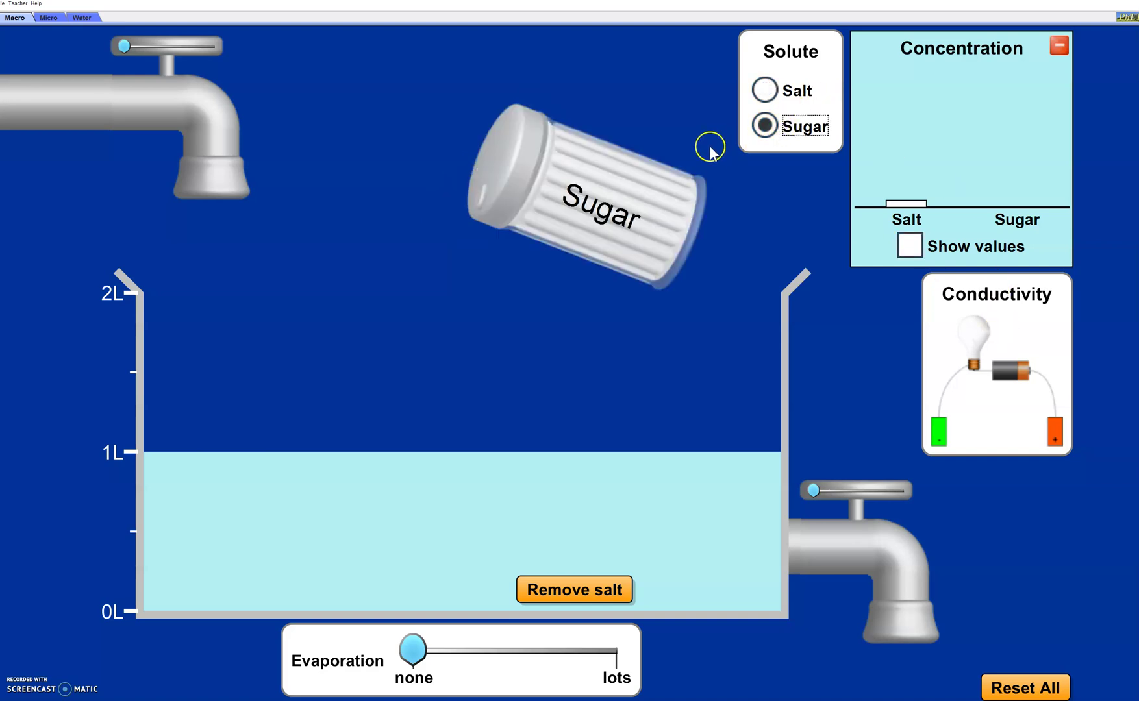
{"action": "mouse_move", "coordinate": [607, 208]}
{"action": "left_mouse_down"}
{"action": "mouse_move", "coordinate": [407, 205]}
{"action": "mouse_move", "coordinate": [658, 188]}
{"action": "mouse_move", "coordinate": [504, 213]}
{"action": "mouse_move", "coordinate": [547, 201]}
{"action": "left_mouse_up"}
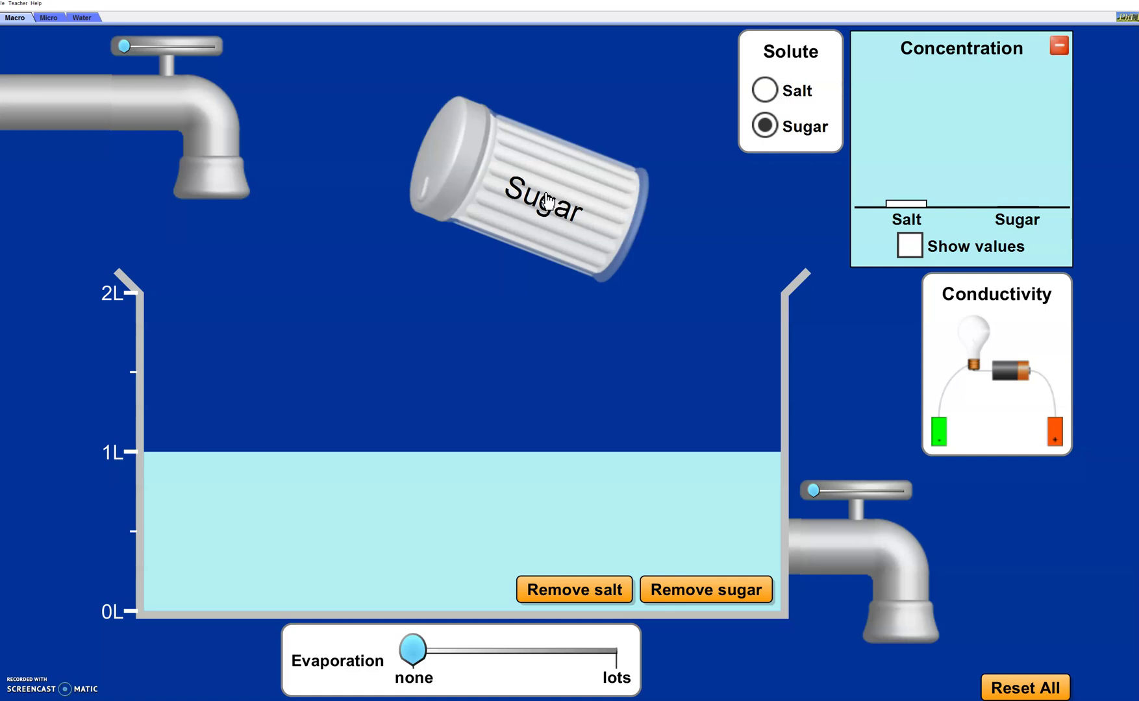
{"action": "mouse_move", "coordinate": [546, 199]}
{"action": "left_mouse_down"}
{"action": "mouse_move", "coordinate": [597, 164]}
{"action": "mouse_move", "coordinate": [494, 179]}
{"action": "mouse_move", "coordinate": [579, 172]}
{"action": "left_mouse_up"}
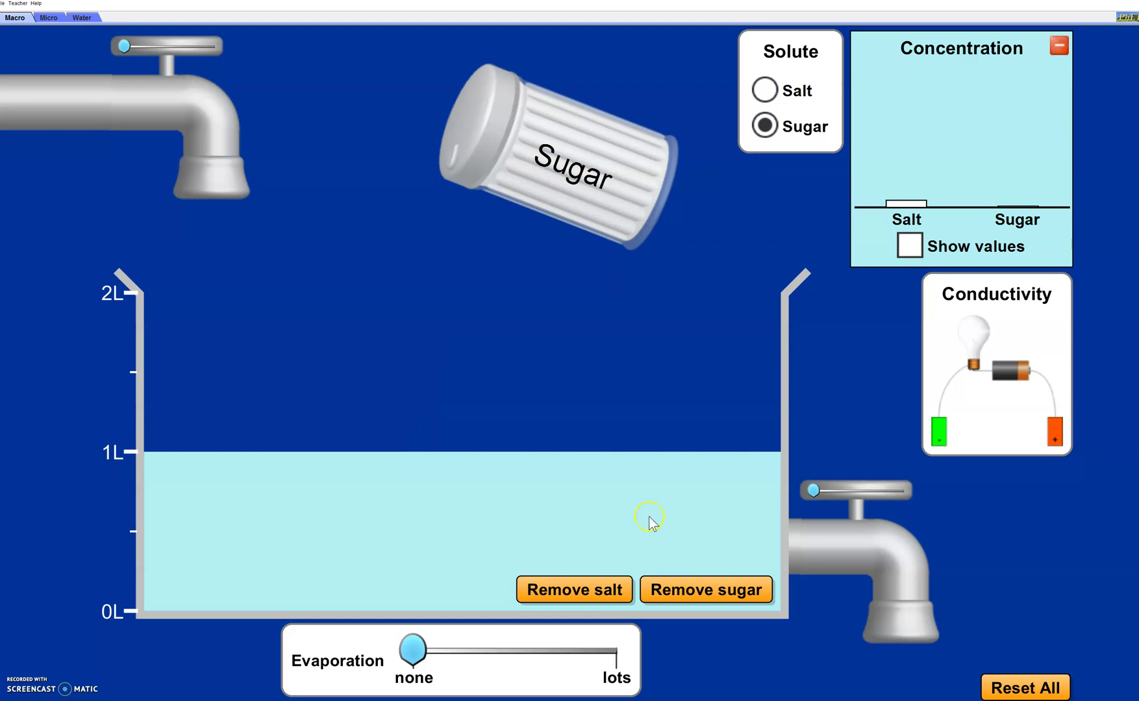
Remove the sugar from the water and add more salt with the salt shaker
{"action": "left_click", "coordinate": [673, 595]}
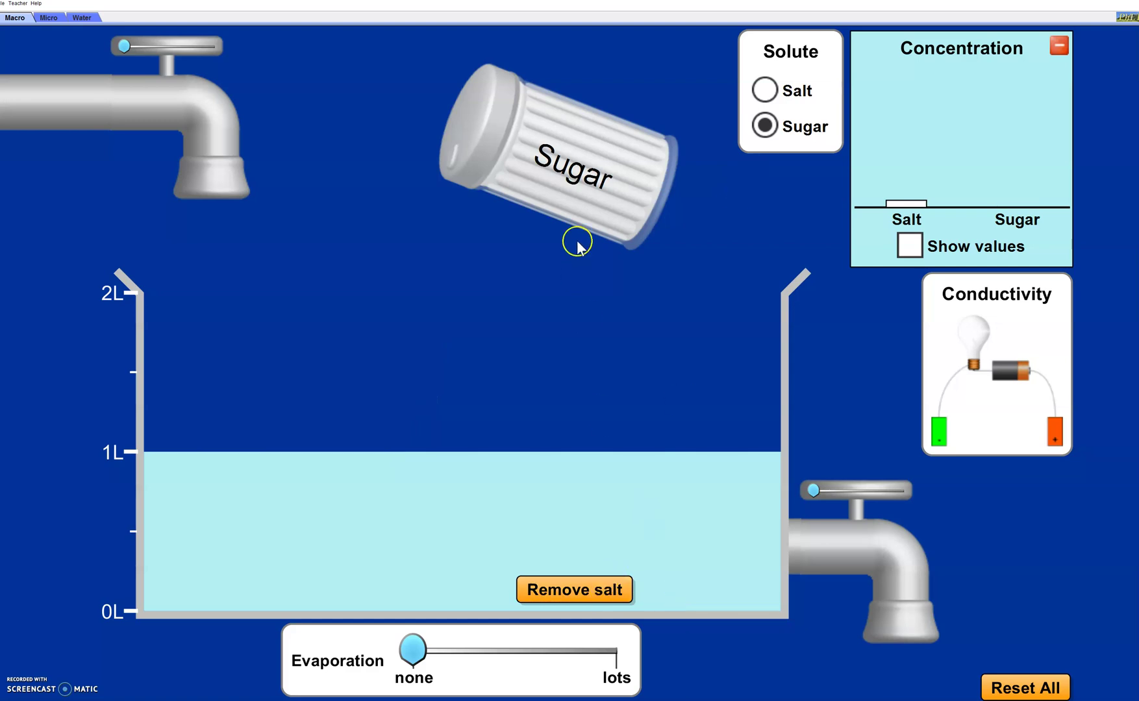
{"action": "left_click", "coordinate": [762, 98]}
{"action": "mouse_move", "coordinate": [531, 213]}
{"action": "left_mouse_down"}
{"action": "mouse_move", "coordinate": [627, 158]}
{"action": "mouse_move", "coordinate": [559, 286]}
{"action": "mouse_move", "coordinate": [489, 293]}
{"action": "left_mouse_up"}
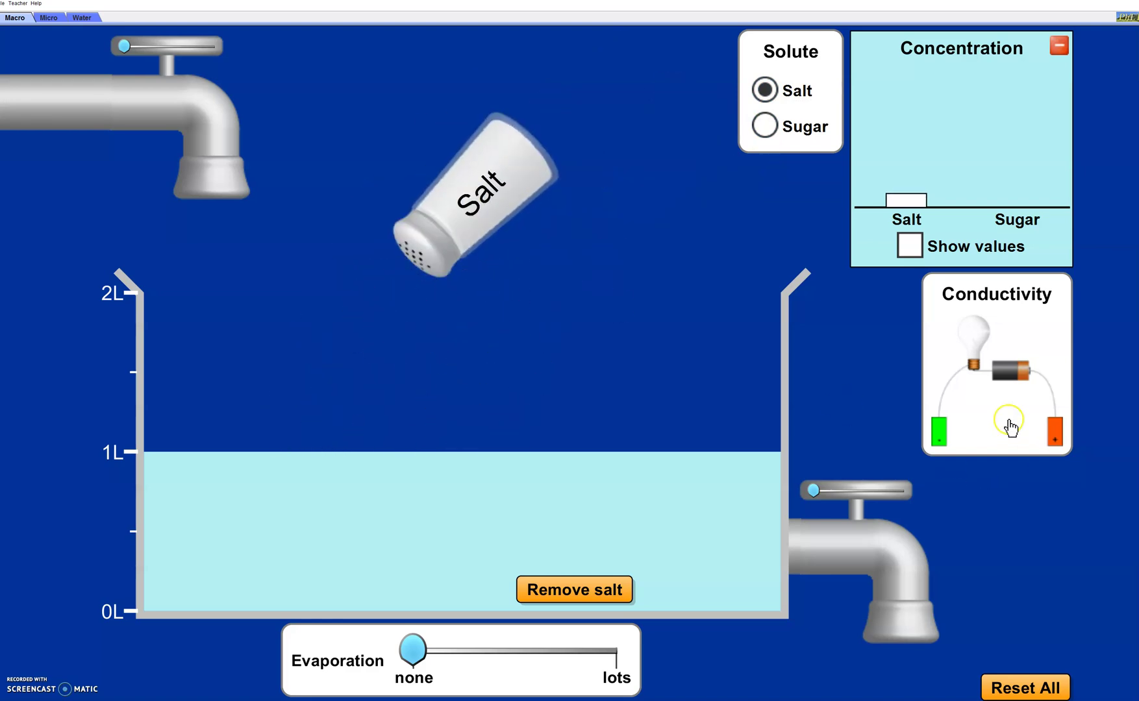
Take out the conductivity tester, move the salt shaker clear of it, and lower both electrodes into the salt water
{"action": "left_click_drag", "start_coordinate": [979, 358], "coordinate": [414, 318]}
{"action": "mouse_move", "coordinate": [529, 165]}
{"action": "left_mouse_down"}
{"action": "mouse_move", "coordinate": [616, 172]}
{"action": "mouse_move", "coordinate": [705, 133]}
{"action": "left_mouse_up"}
{"action": "left_click_drag", "start_coordinate": [530, 281], "coordinate": [522, 209]}
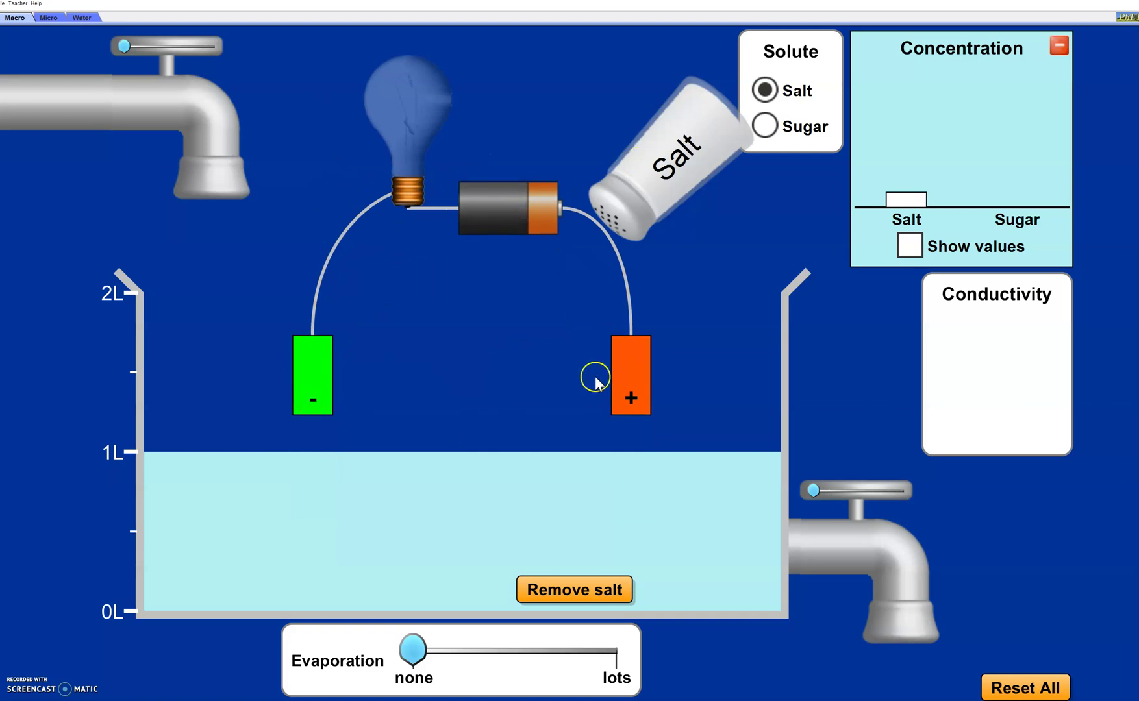
{"action": "left_click_drag", "start_coordinate": [510, 195], "coordinate": [515, 352]}
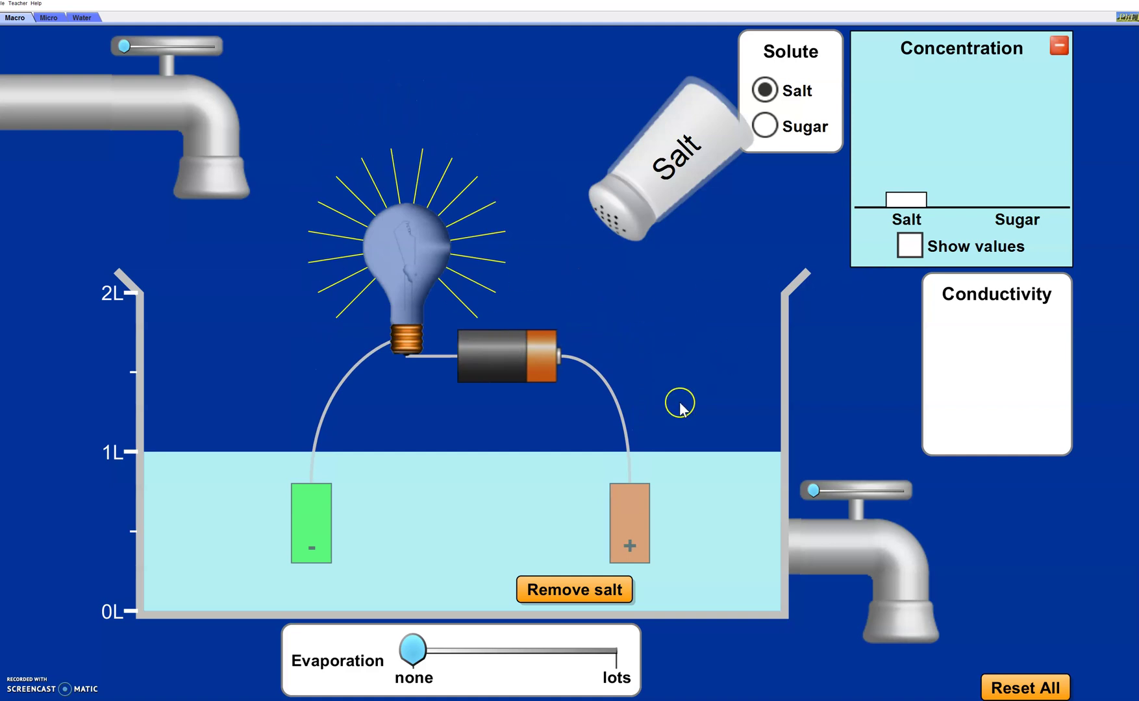
Repeat the salt conductivity test by replacing the dissolved salt with fresh salt, and clear the salt from the water
{"action": "left_click", "coordinate": [556, 599]}
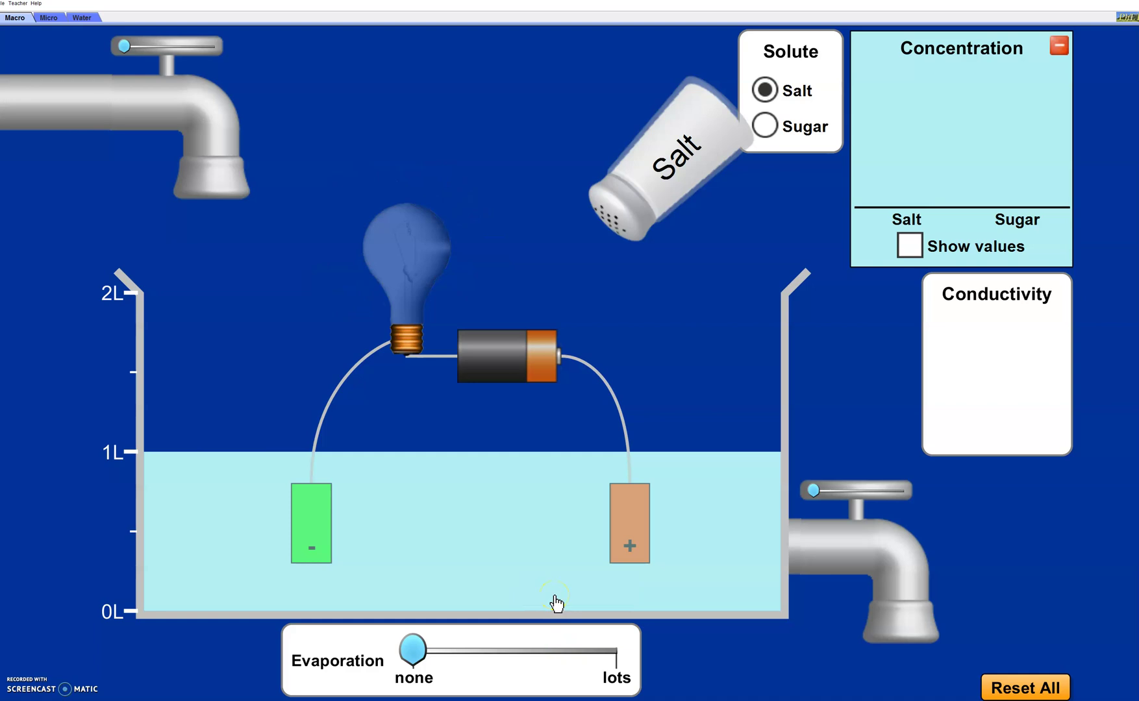
{"action": "mouse_move", "coordinate": [676, 204]}
{"action": "left_mouse_down"}
{"action": "mouse_move", "coordinate": [420, 250]}
{"action": "mouse_move", "coordinate": [604, 183]}
{"action": "mouse_move", "coordinate": [685, 228]}
{"action": "mouse_move", "coordinate": [499, 212]}
{"action": "mouse_move", "coordinate": [606, 192]}
{"action": "mouse_move", "coordinate": [699, 219]}
{"action": "mouse_move", "coordinate": [509, 243]}
{"action": "mouse_move", "coordinate": [747, 174]}
{"action": "mouse_move", "coordinate": [635, 265]}
{"action": "left_mouse_up"}
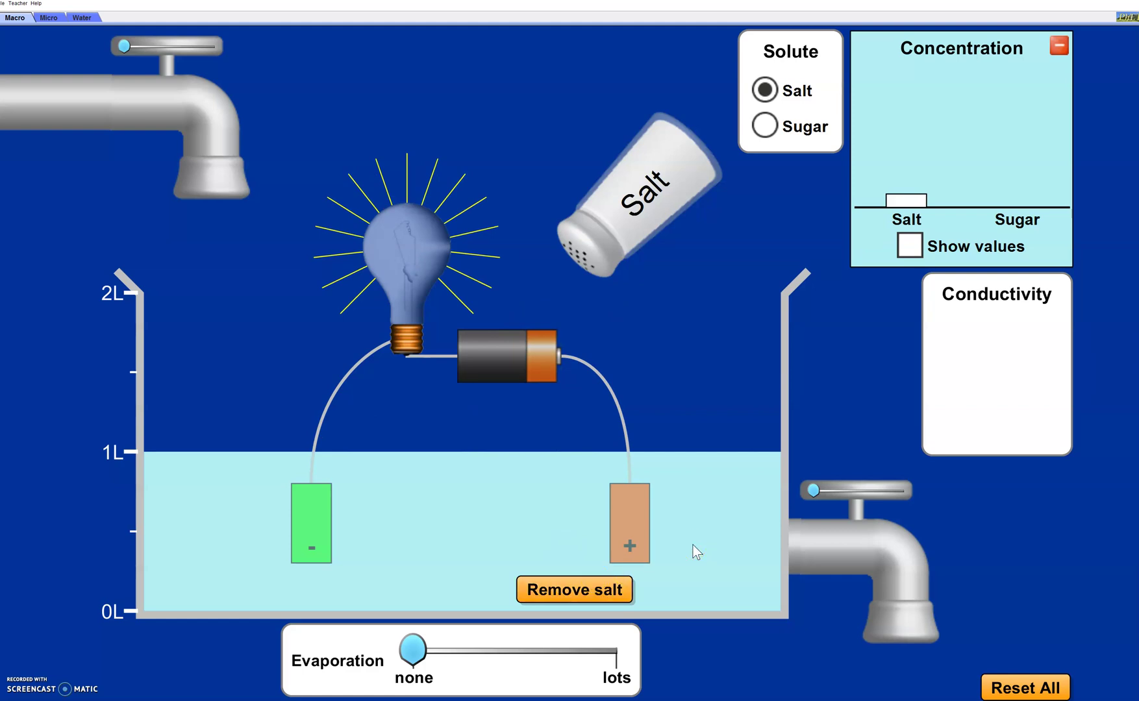
{"action": "left_click", "coordinate": [605, 586]}
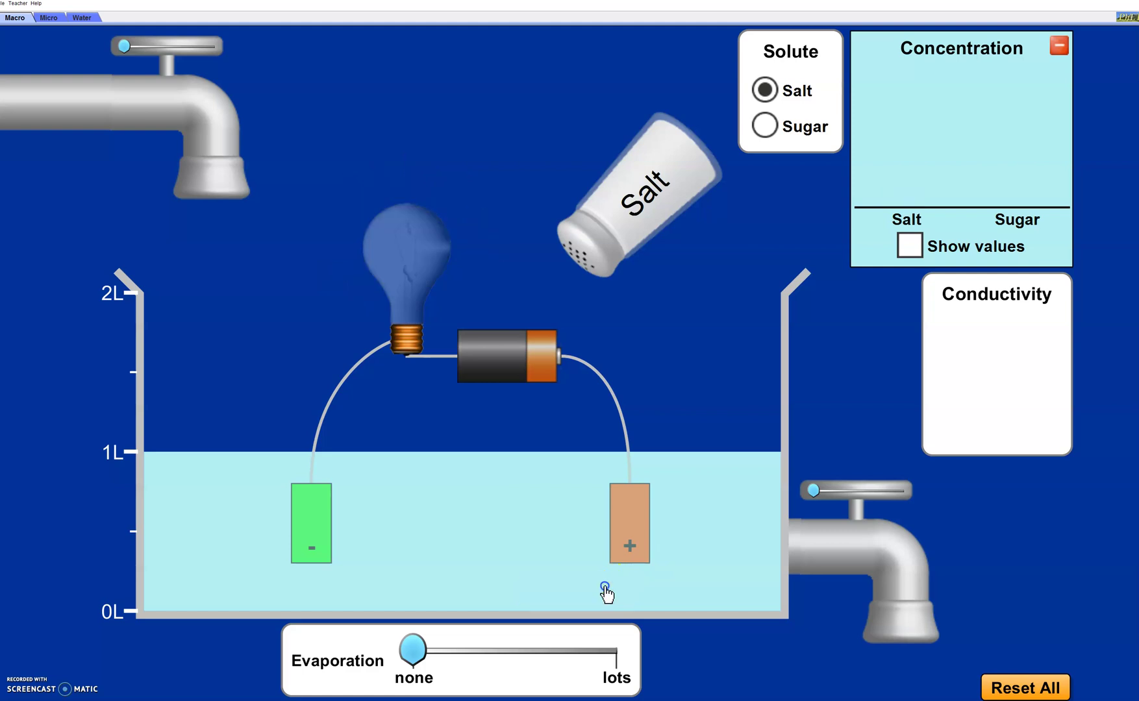
Test the conductivity of sugar by shaking sugar into the water around the electrodes, and remove the sugar
{"action": "left_click", "coordinate": [764, 125]}
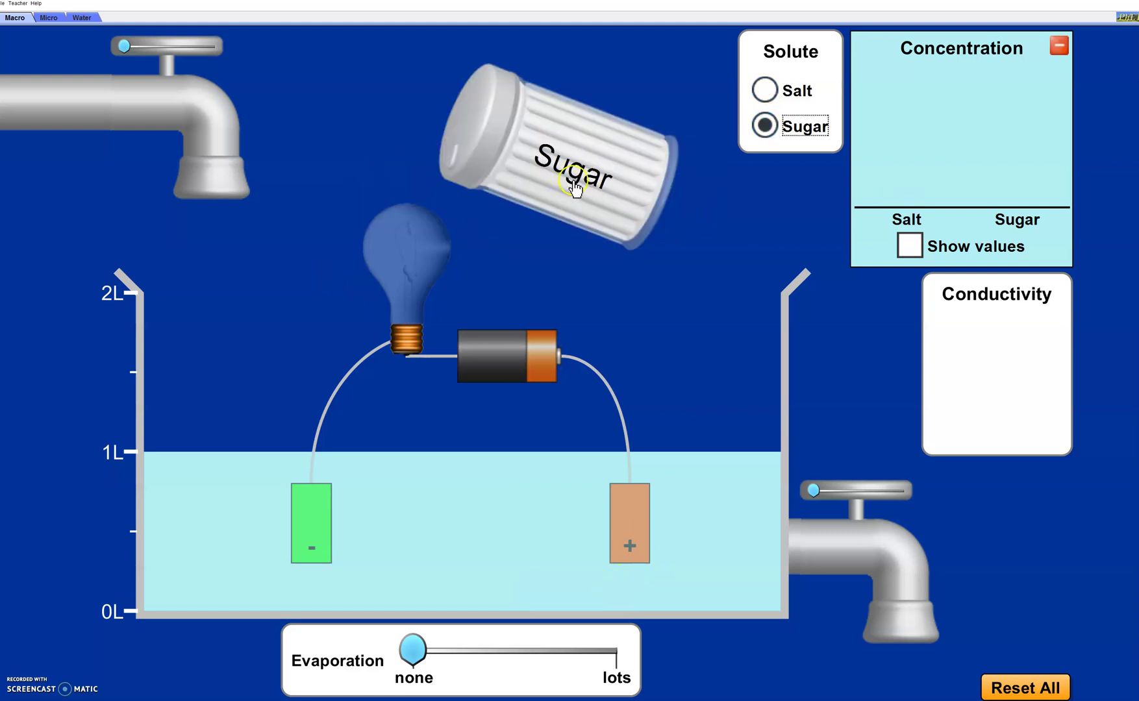
{"action": "mouse_move", "coordinate": [565, 163]}
{"action": "left_mouse_down"}
{"action": "mouse_move", "coordinate": [686, 154]}
{"action": "mouse_move", "coordinate": [513, 140]}
{"action": "mouse_move", "coordinate": [637, 184]}
{"action": "mouse_move", "coordinate": [433, 204]}
{"action": "mouse_move", "coordinate": [587, 216]}
{"action": "mouse_move", "coordinate": [654, 183]}
{"action": "mouse_move", "coordinate": [581, 141]}
{"action": "mouse_move", "coordinate": [767, 134]}
{"action": "mouse_move", "coordinate": [602, 145]}
{"action": "mouse_move", "coordinate": [681, 142]}
{"action": "left_mouse_up"}
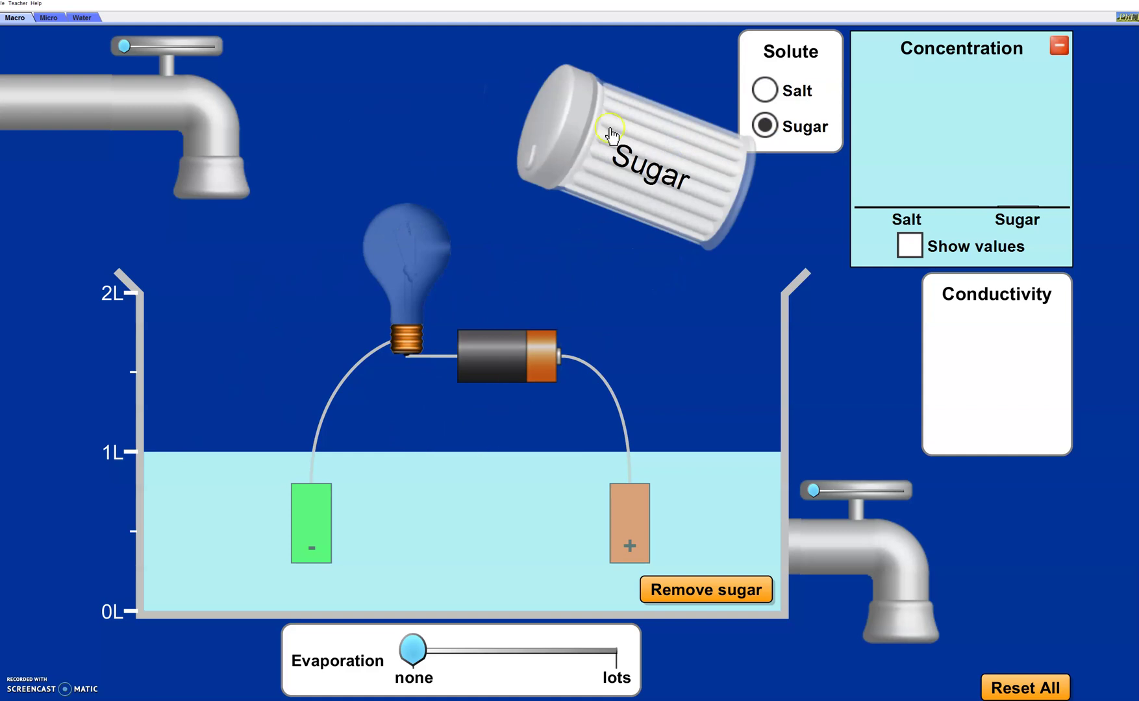
{"action": "left_click", "coordinate": [737, 591]}
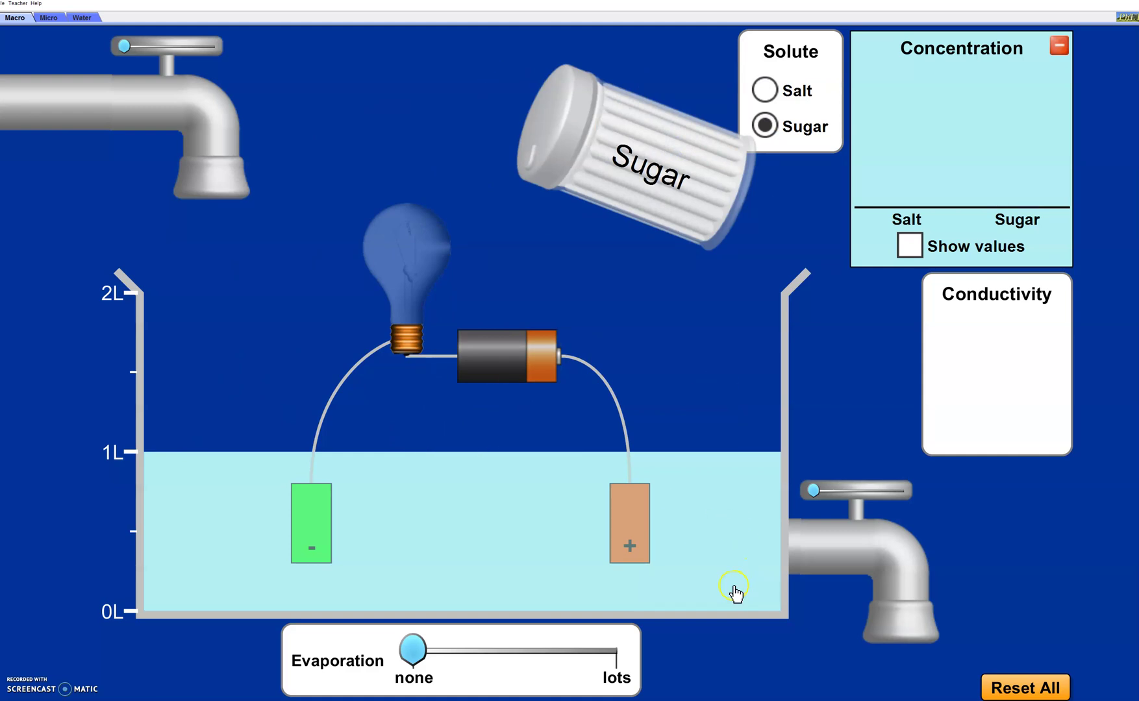
In a reset Micro simulation, shake sodium chloride into the water, pausing it as the crystals fall and resuming it
{"action": "left_click", "coordinate": [49, 23]}
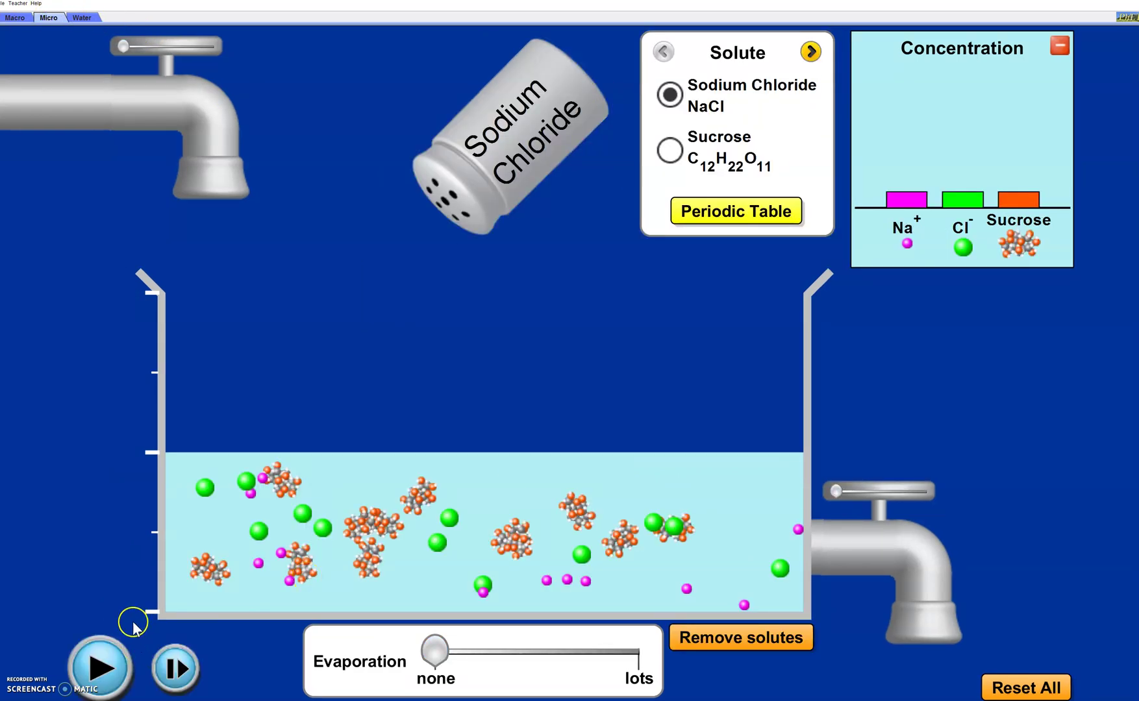
{"action": "left_click", "coordinate": [1026, 688]}
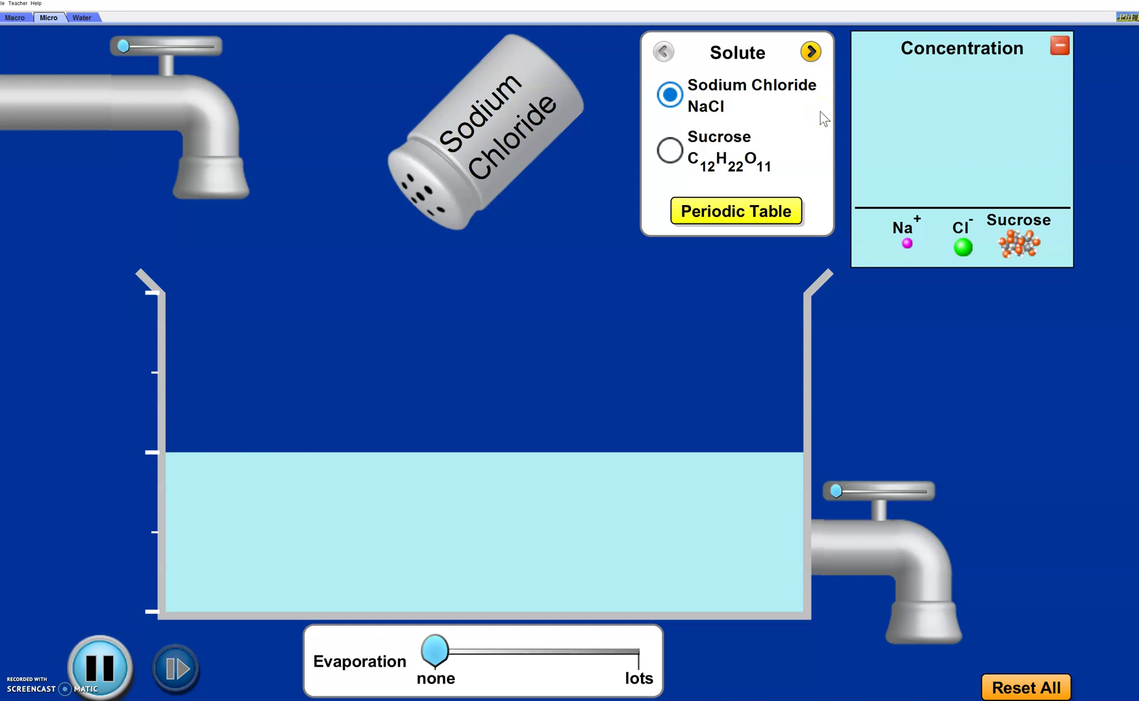
{"action": "left_click_drag", "start_coordinate": [774, 45], "coordinate": [544, 121]}
{"action": "mouse_move", "coordinate": [519, 133]}
{"action": "left_mouse_down"}
{"action": "mouse_move", "coordinate": [598, 94]}
{"action": "mouse_move", "coordinate": [487, 152]}
{"action": "mouse_move", "coordinate": [617, 133]}
{"action": "left_mouse_up"}
{"action": "left_click", "coordinate": [106, 655]}
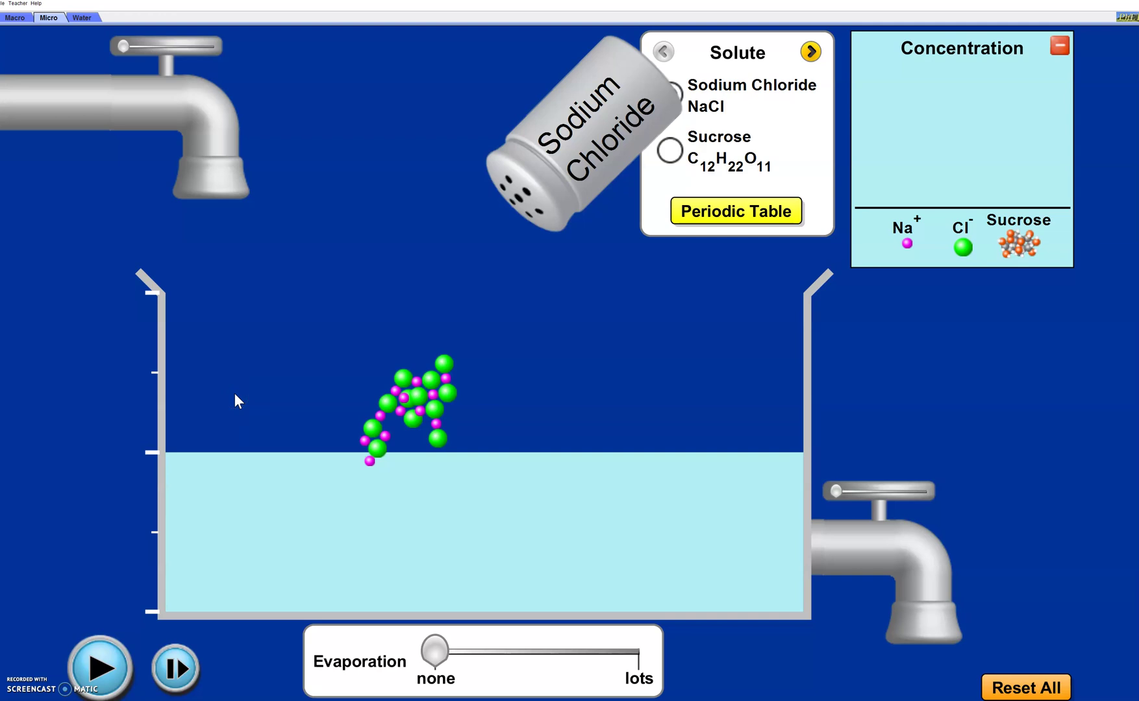
{"action": "left_click", "coordinate": [102, 663]}
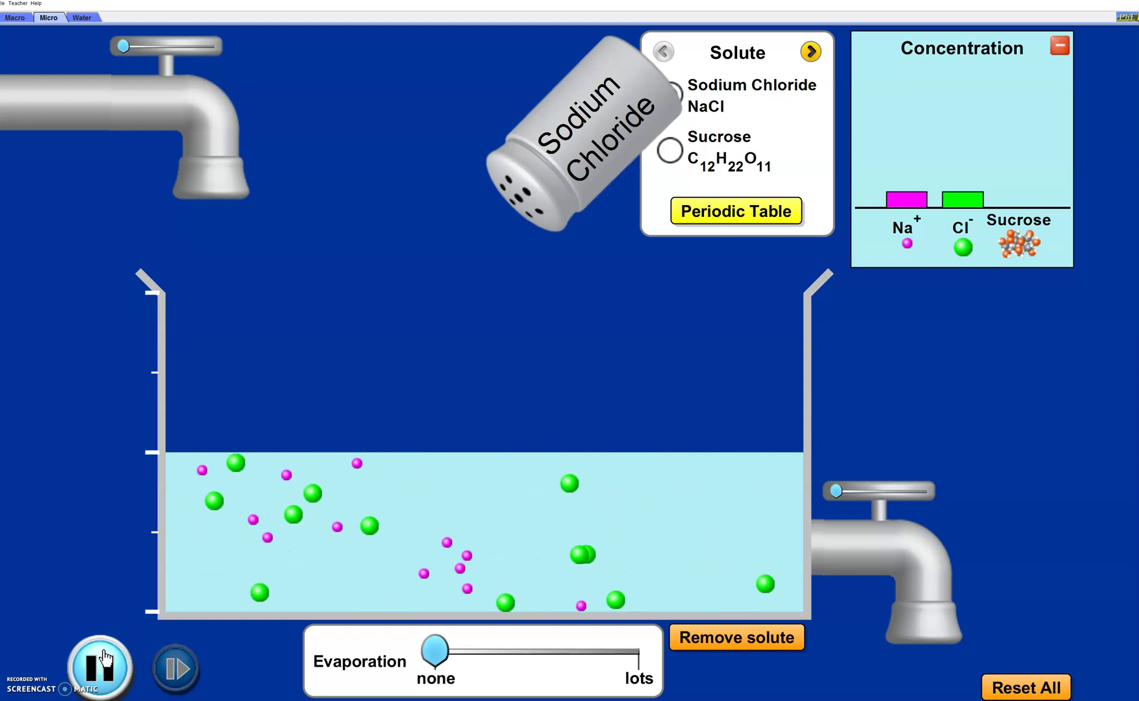
Reset the Micro simulation and shake sucrose into the water, pausing it while the clusters fall and resuming it
{"action": "left_click", "coordinate": [1015, 687]}
{"action": "left_click", "coordinate": [669, 151]}
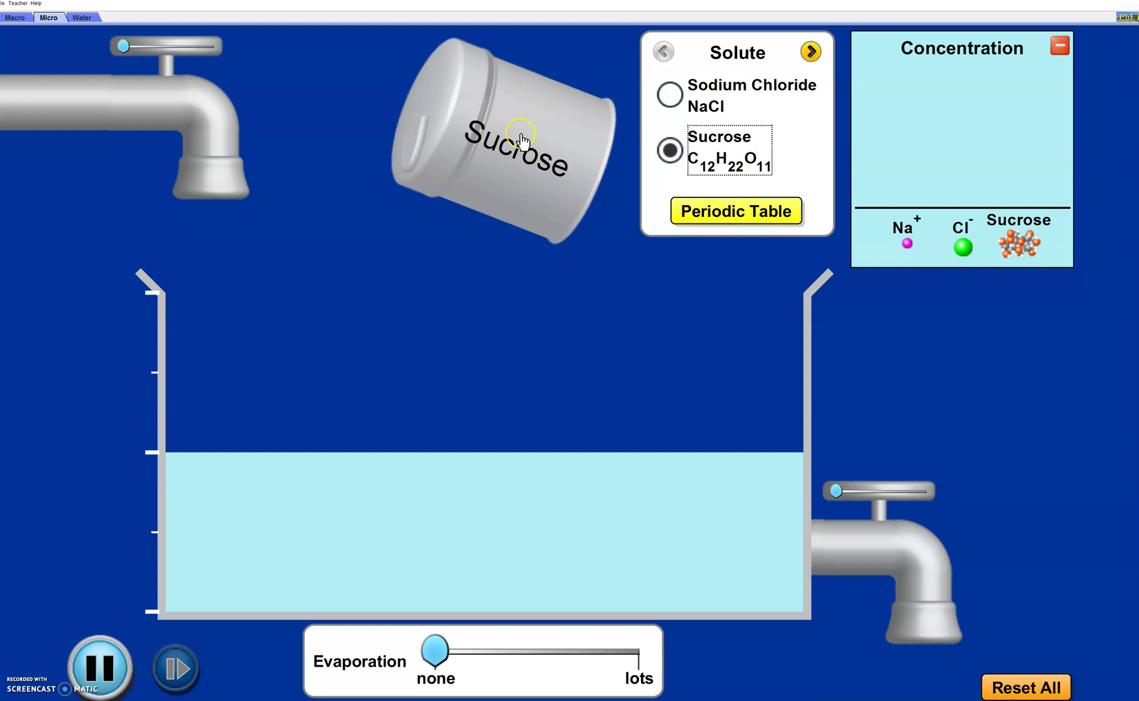
{"action": "mouse_move", "coordinate": [534, 138]}
{"action": "left_mouse_down"}
{"action": "mouse_move", "coordinate": [559, 89]}
{"action": "mouse_move", "coordinate": [521, 26]}
{"action": "mouse_move", "coordinate": [480, 72]}
{"action": "left_mouse_up"}
{"action": "left_click", "coordinate": [98, 667]}
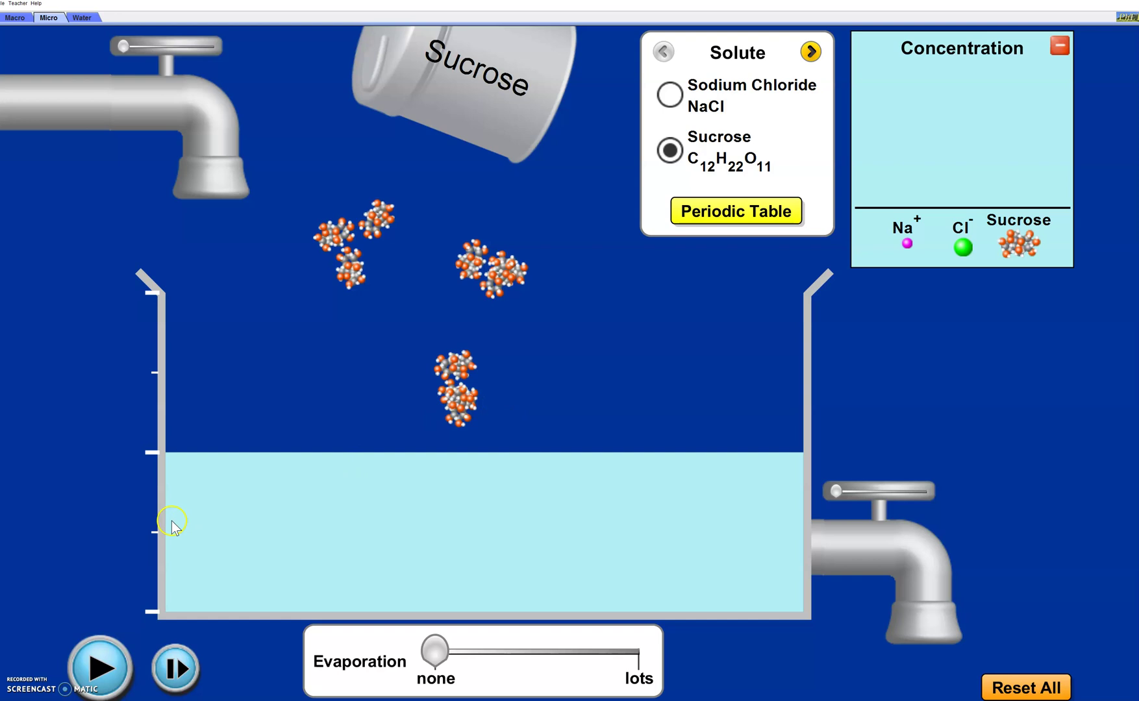
{"action": "left_click", "coordinate": [116, 669]}
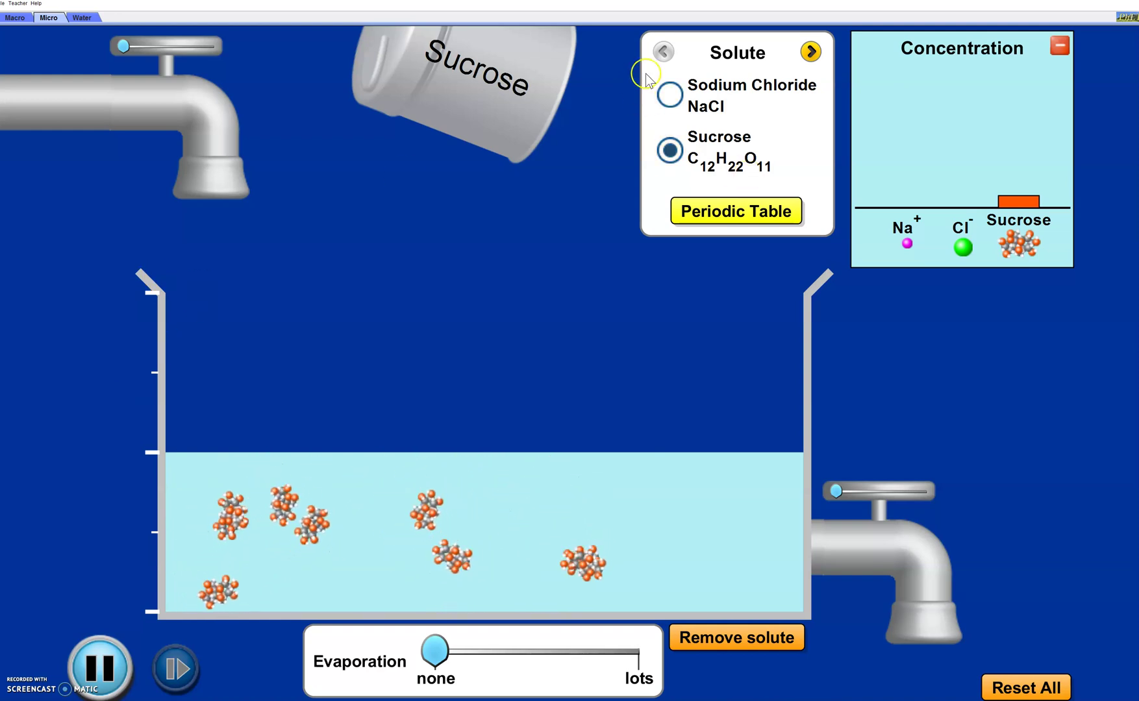
Add sodium chloride to the water containing sucrose and pause the simulation
{"action": "left_click", "coordinate": [669, 94]}
{"action": "mouse_move", "coordinate": [476, 156]}
{"action": "left_mouse_down"}
{"action": "mouse_move", "coordinate": [615, 132]}
{"action": "mouse_move", "coordinate": [351, 217]}
{"action": "mouse_move", "coordinate": [701, 235]}
{"action": "mouse_move", "coordinate": [544, 267]}
{"action": "mouse_move", "coordinate": [491, 192]}
{"action": "left_mouse_up"}
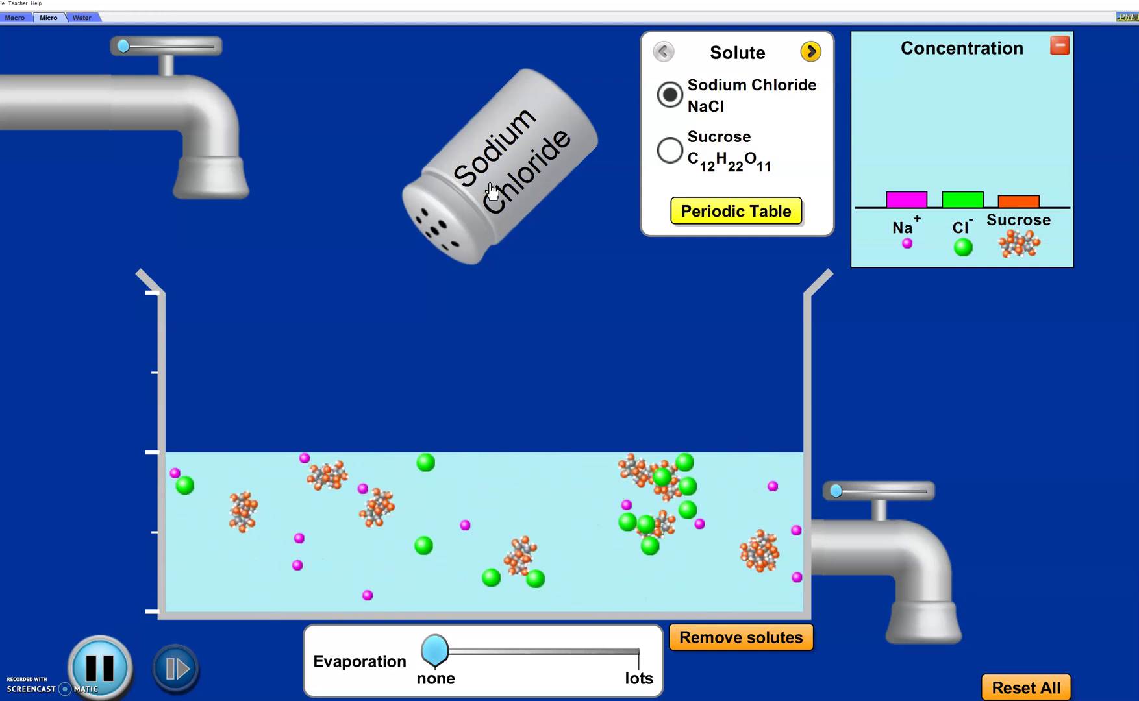
{"action": "left_click", "coordinate": [108, 643]}
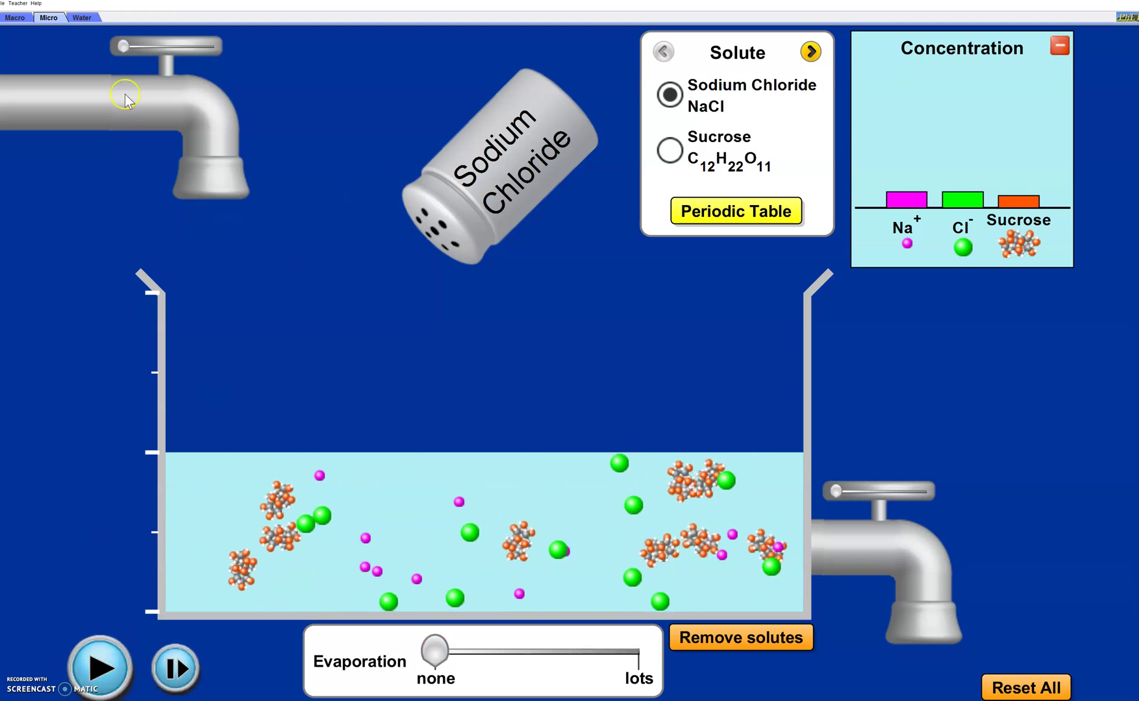
Switch to the Water simulation and reset it to plain water molecules
{"action": "left_click", "coordinate": [83, 18]}
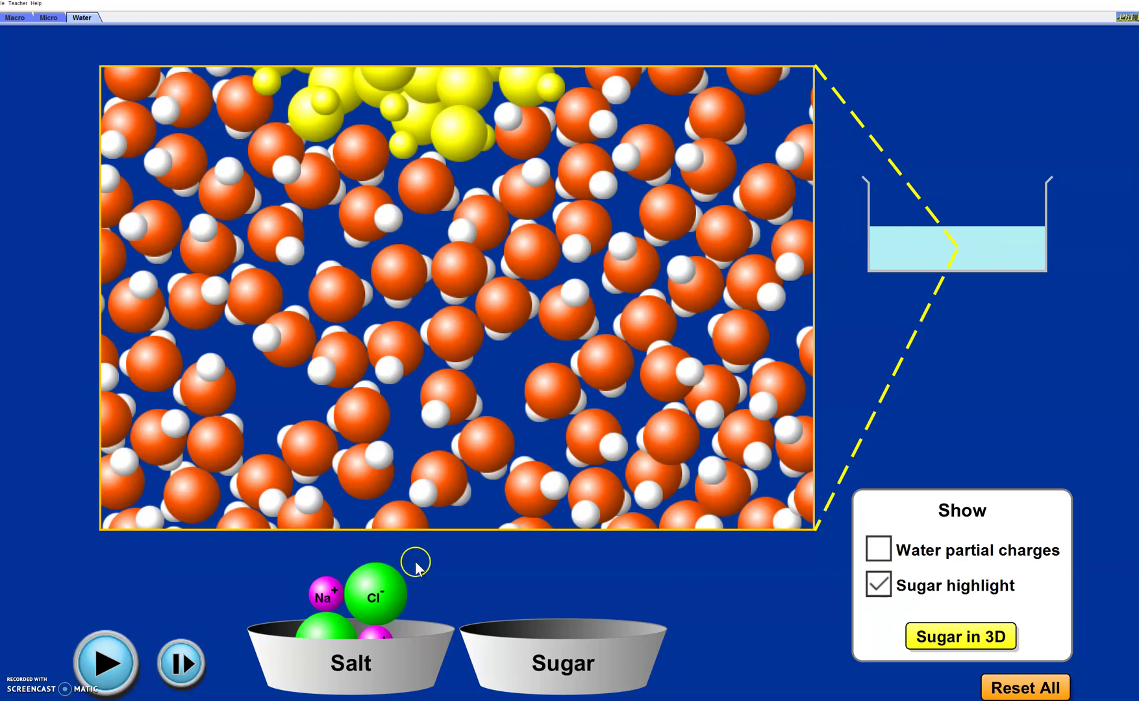
{"action": "left_click", "coordinate": [1019, 687]}
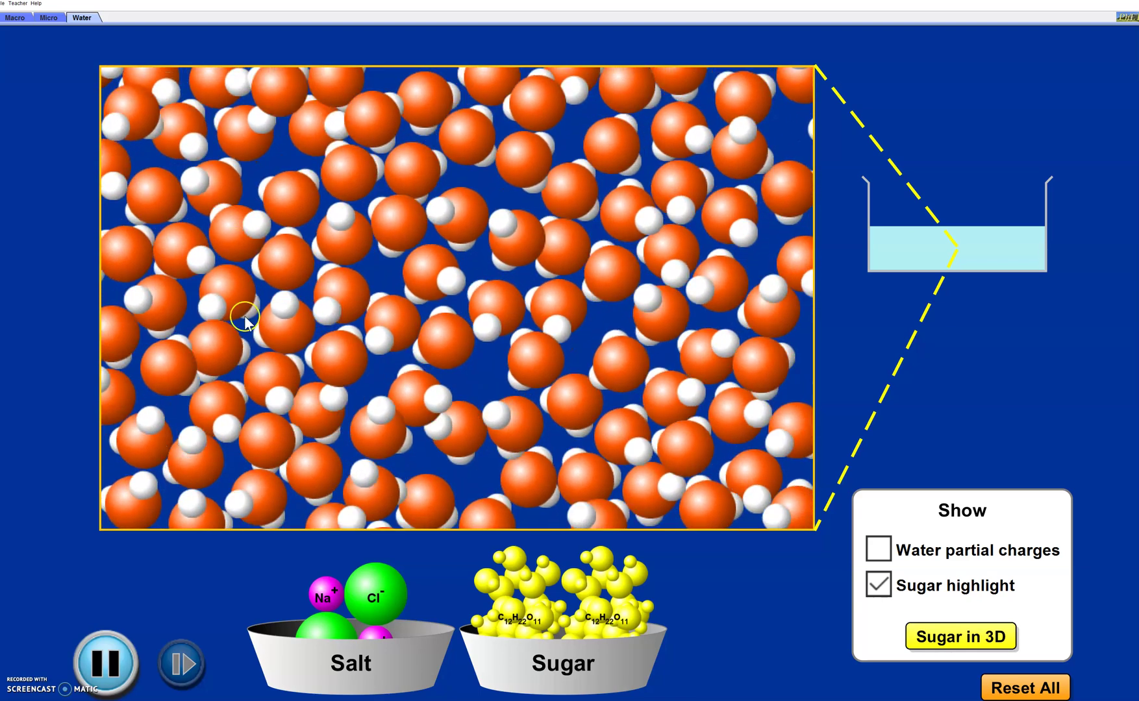
{"action": "left_click", "coordinate": [513, 351]}
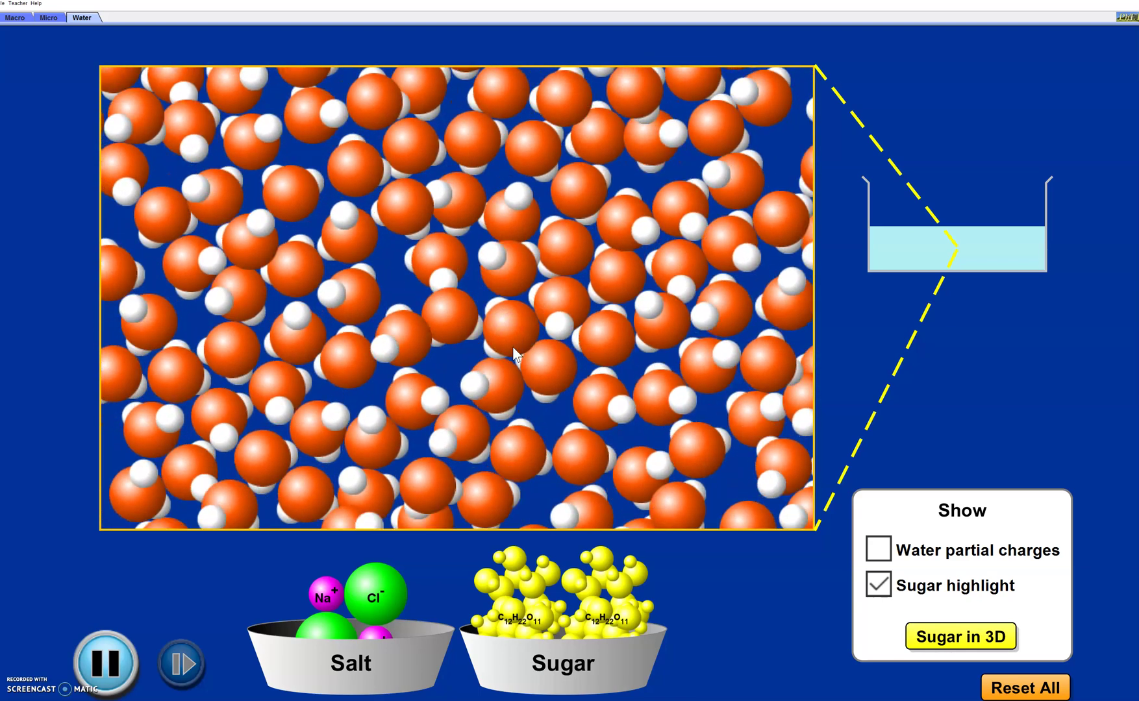
{"action": "left_click", "coordinate": [507, 338]}
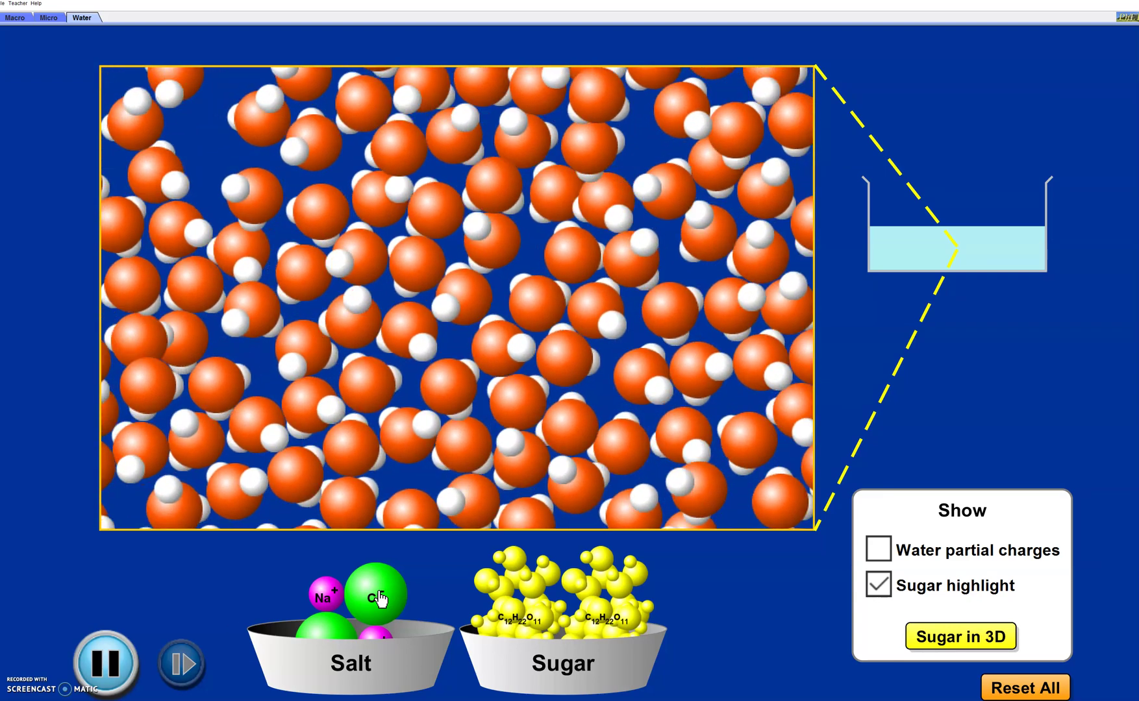
Place the salt among the water molecules and pause the simulation to examine the separated Na+ and Cl- ions
{"action": "left_click_drag", "start_coordinate": [434, 445], "coordinate": [450, 398]}
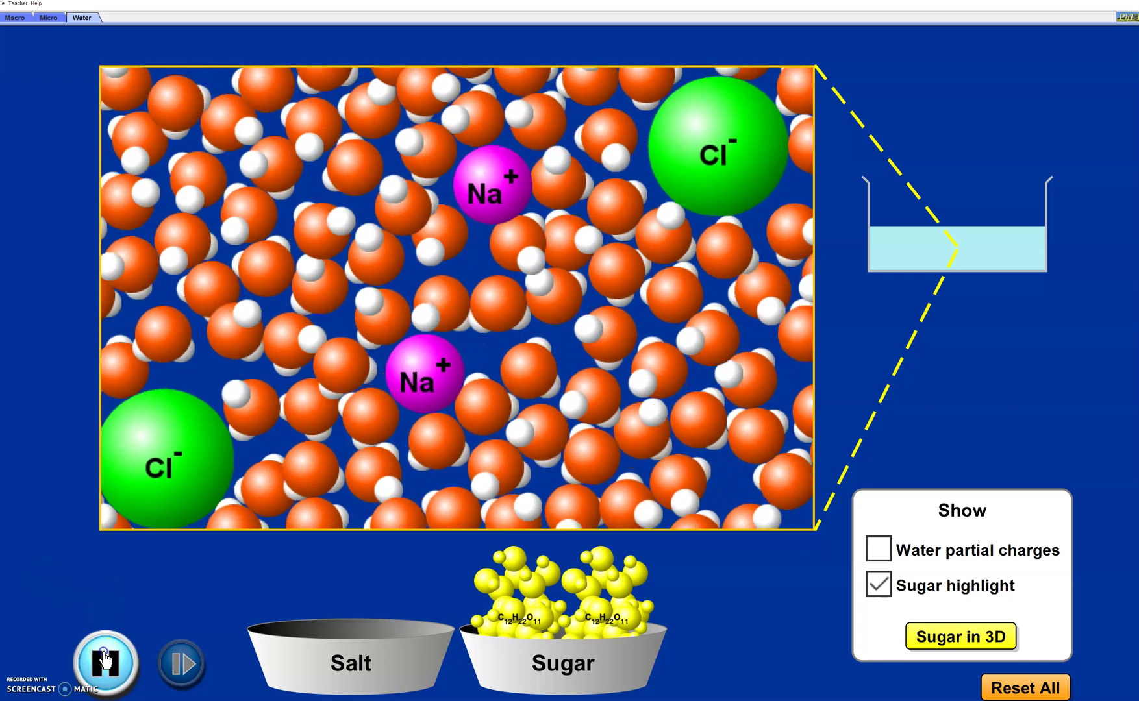
{"action": "left_click", "coordinate": [106, 659]}
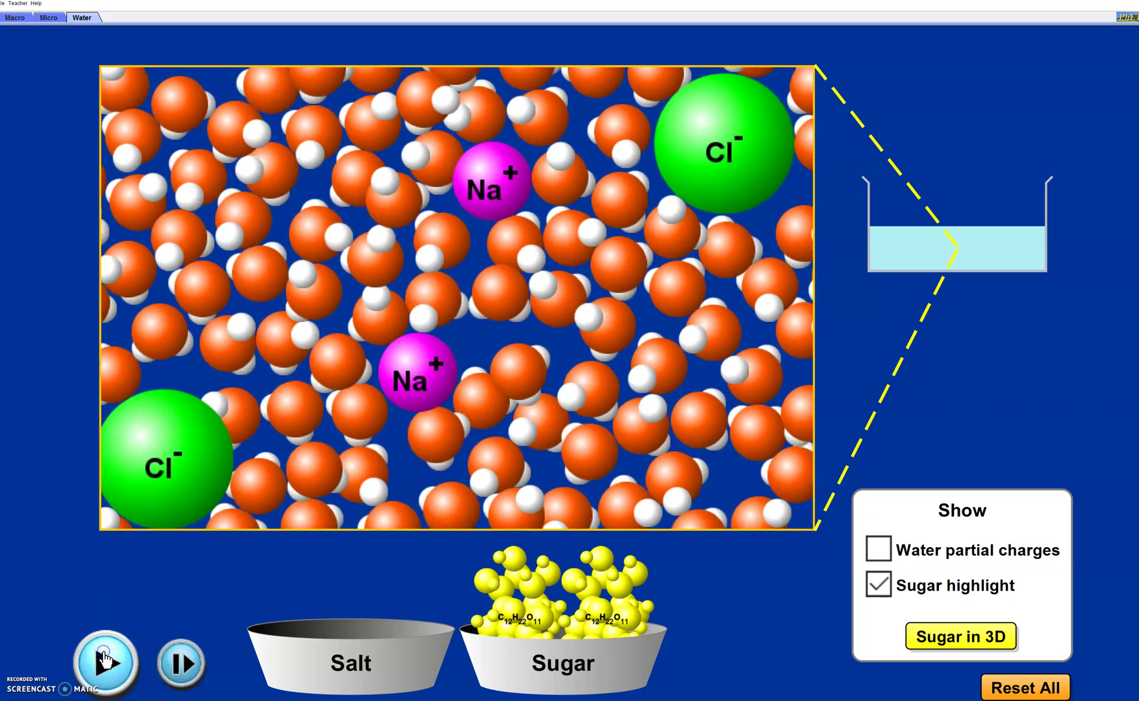
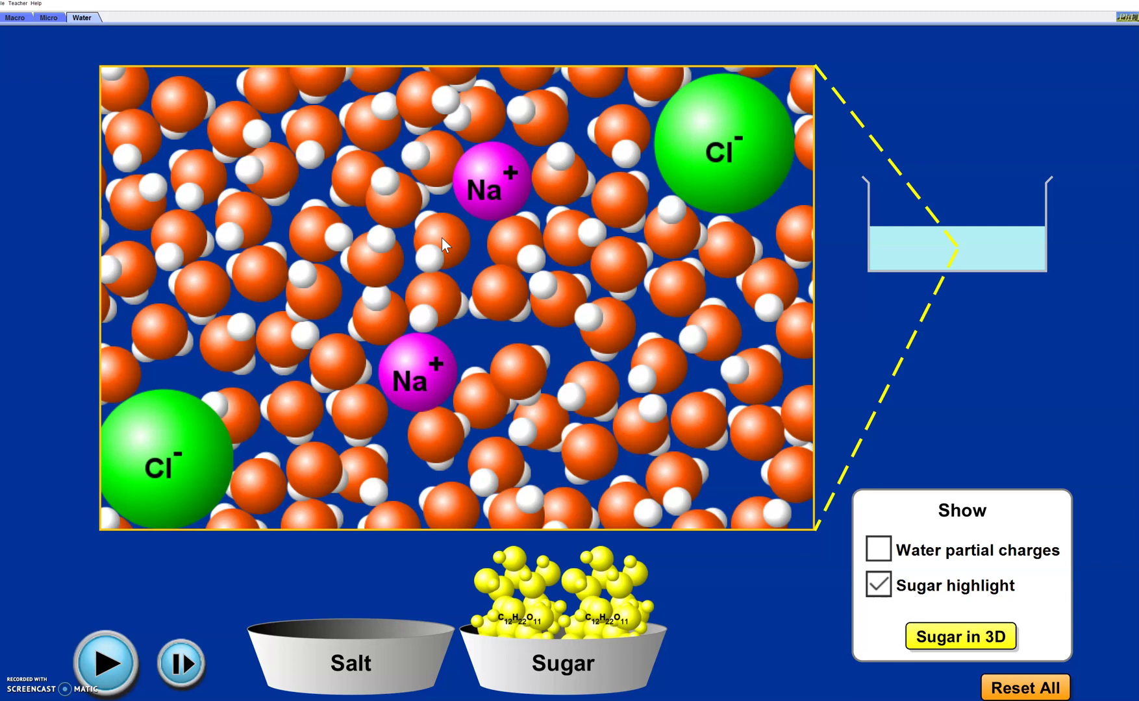
{"action": "left_click_drag", "start_coordinate": [477, 215], "coordinate": [442, 247]}
{"action": "left_click_drag", "start_coordinate": [442, 244], "coordinate": [480, 133]}
Reset the Water simulation, place the sugar molecules among the water molecules, and pause it once they separate
{"action": "left_click", "coordinate": [998, 692]}
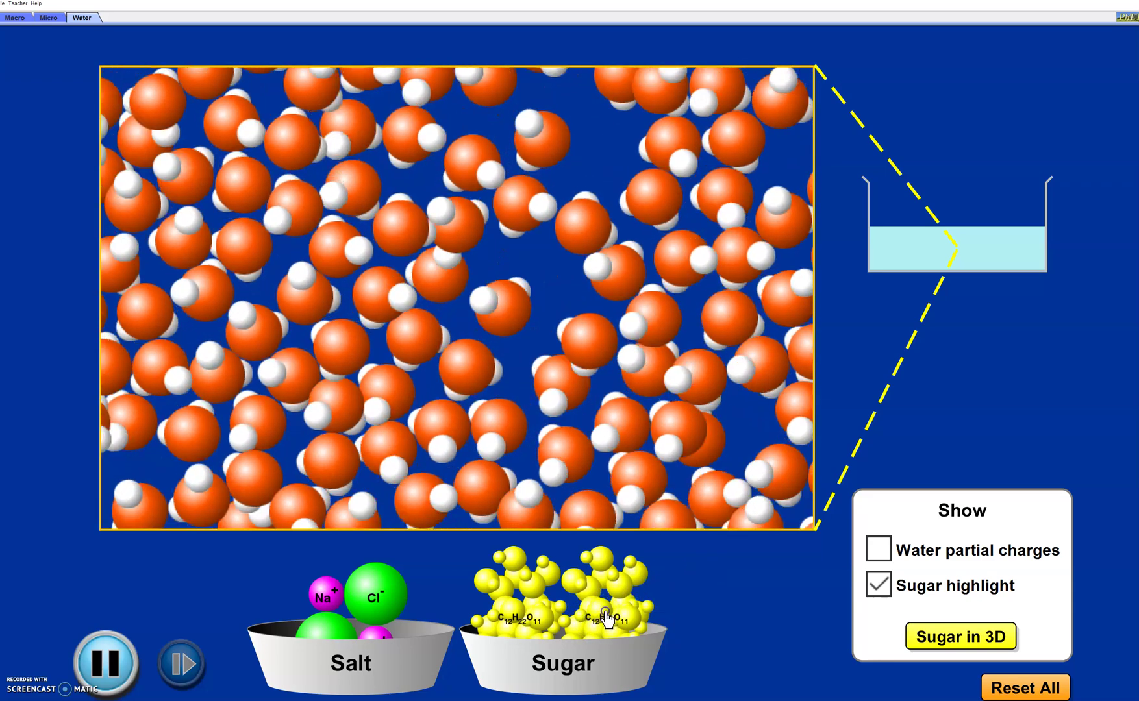
{"action": "left_click_drag", "start_coordinate": [607, 581], "coordinate": [505, 330]}
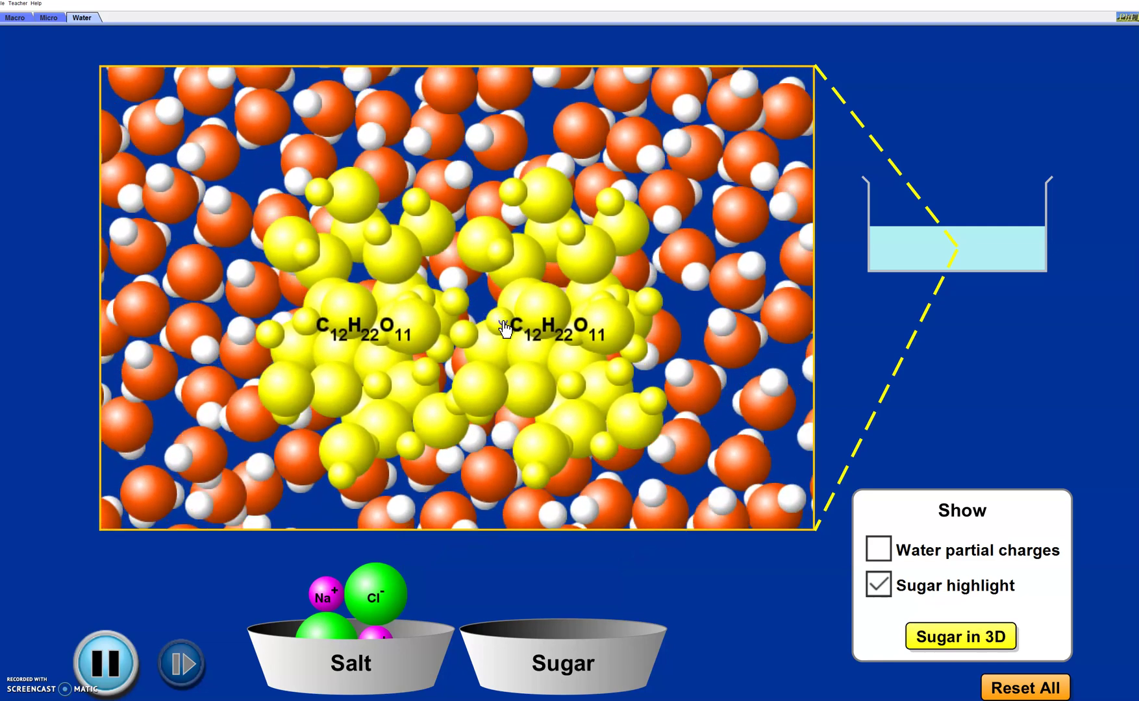
{"action": "left_click_drag", "start_coordinate": [505, 328], "coordinate": [510, 323]}
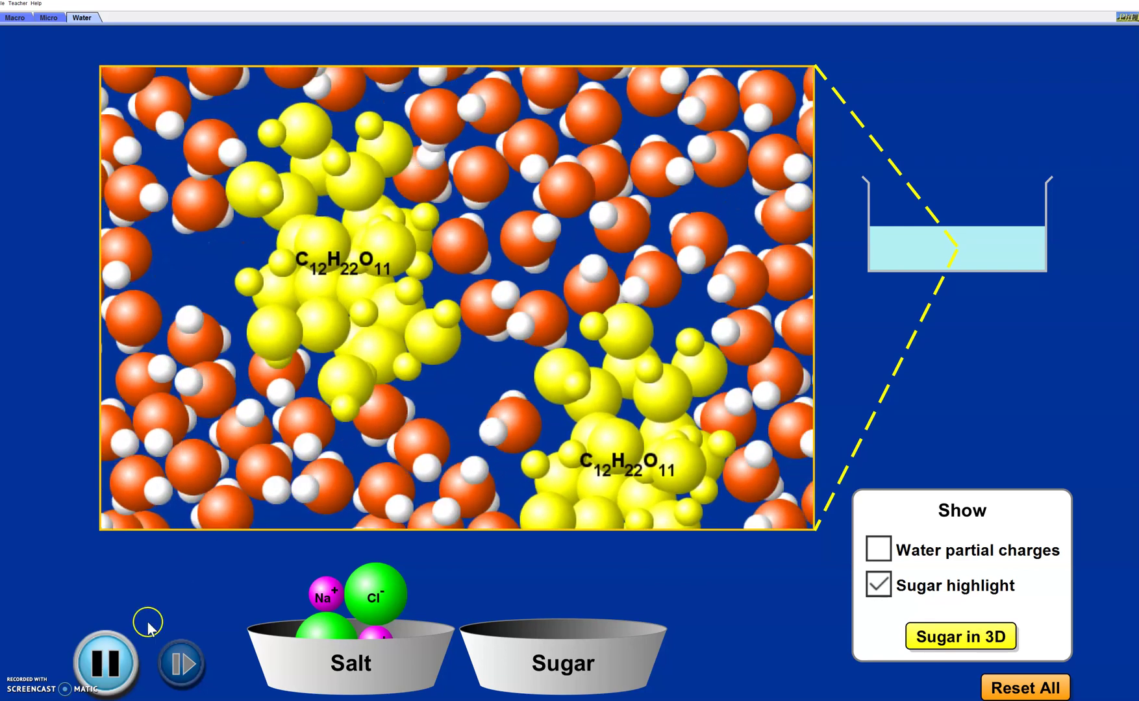
{"action": "left_click", "coordinate": [118, 660]}
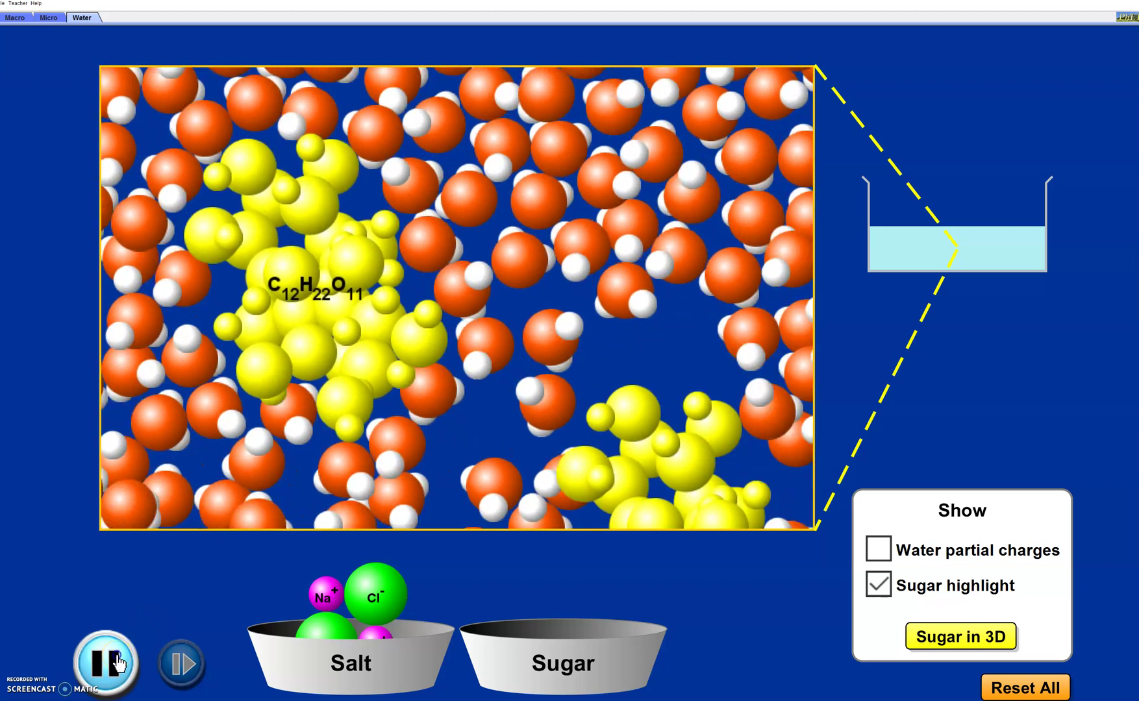
{"action": "left_click", "coordinate": [119, 661]}
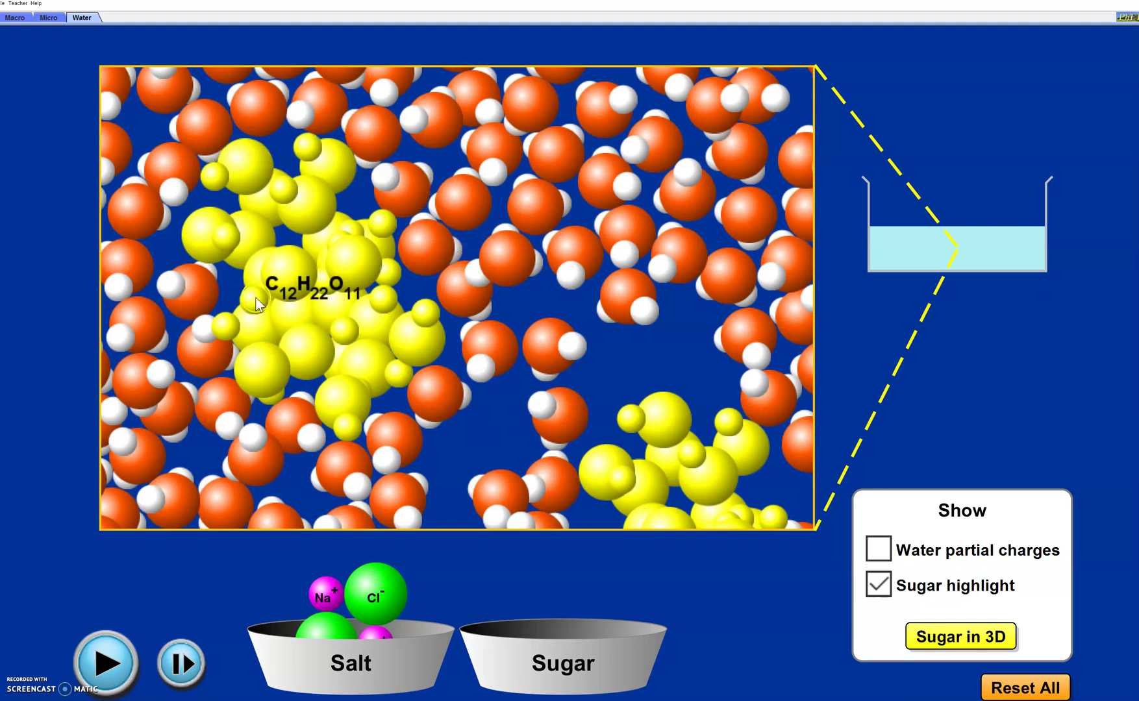
Turn the sugar highlight off and back on, and examine the sugar molecule's atoms and the water around it
{"action": "left_click", "coordinate": [876, 588]}
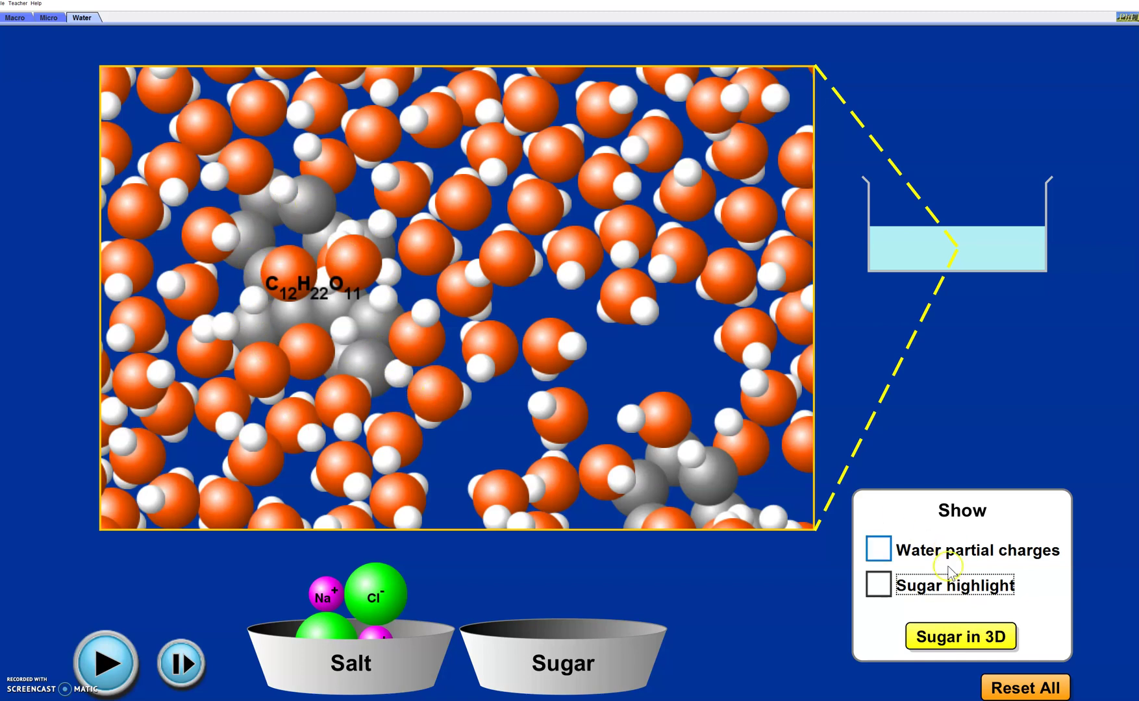
{"action": "left_click", "coordinate": [877, 587]}
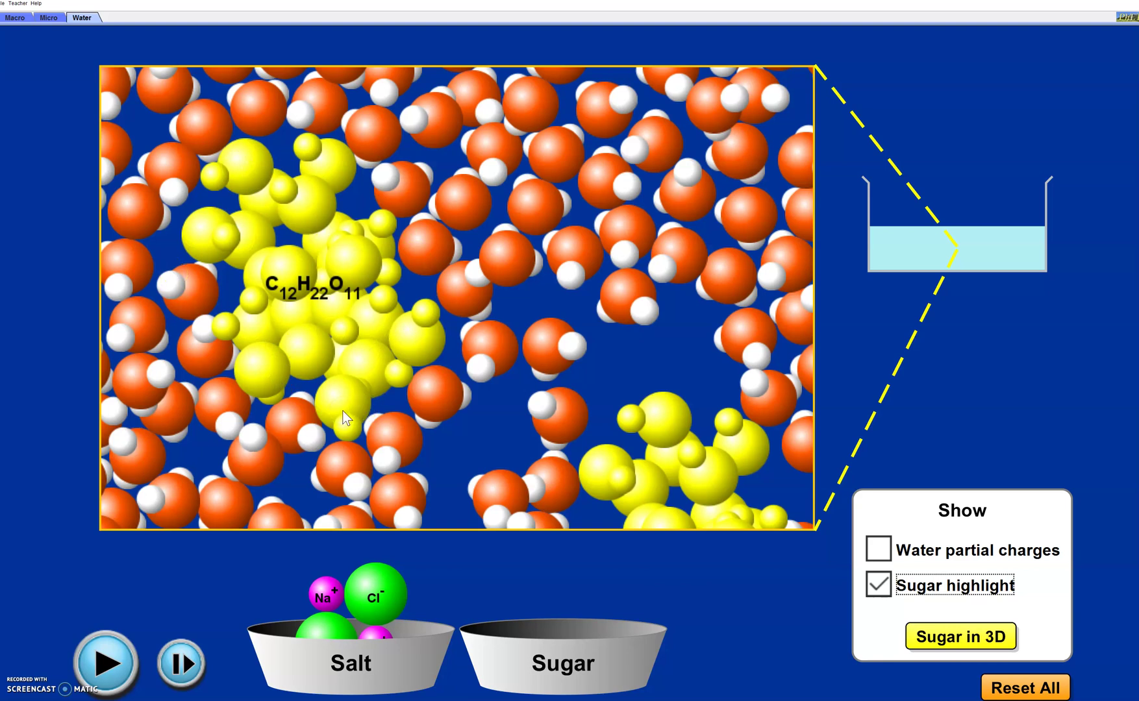
{"action": "left_click", "coordinate": [369, 400]}
{"action": "left_click", "coordinate": [371, 167]}
{"action": "left_click", "coordinate": [371, 395]}
{"action": "left_click", "coordinate": [452, 413]}
{"action": "left_click", "coordinate": [405, 324]}
{"action": "left_click", "coordinate": [405, 286]}
Run the sugar and water simulation briefly and pause it again
{"action": "left_click", "coordinate": [120, 642]}
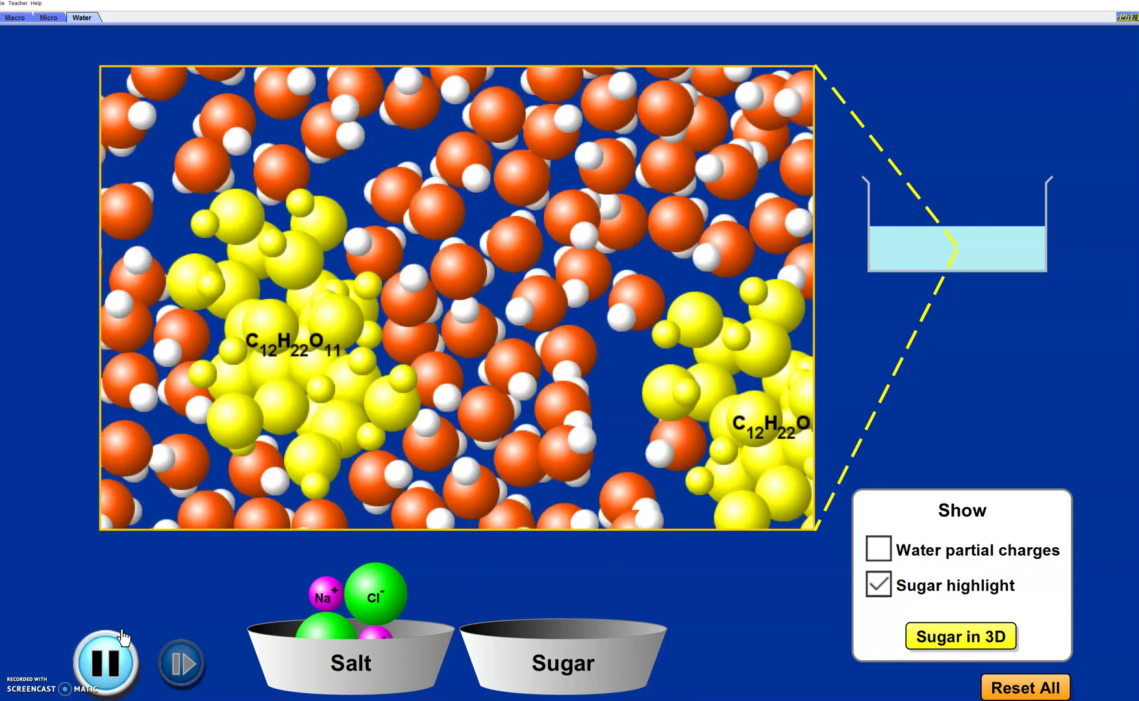
{"action": "left_click", "coordinate": [123, 643]}
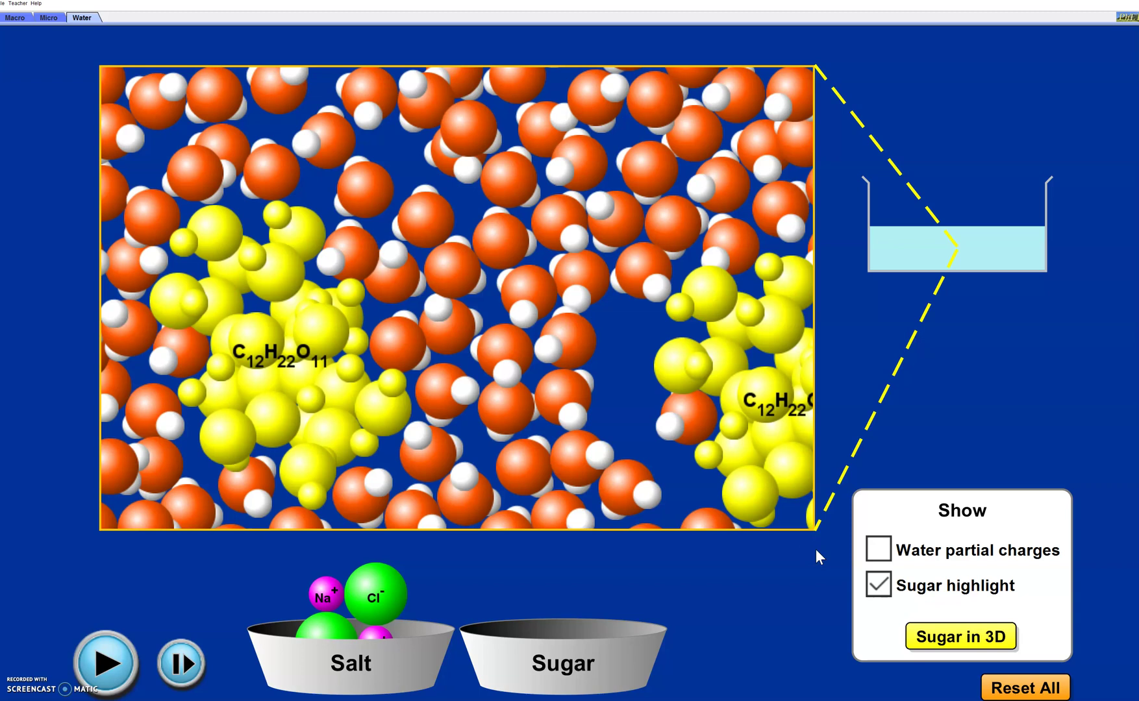
{"action": "left_click", "coordinate": [724, 595]}
{"action": "left_click", "coordinate": [383, 588]}
{"action": "left_click", "coordinate": [471, 575]}
{"action": "left_click", "coordinate": [618, 573]}
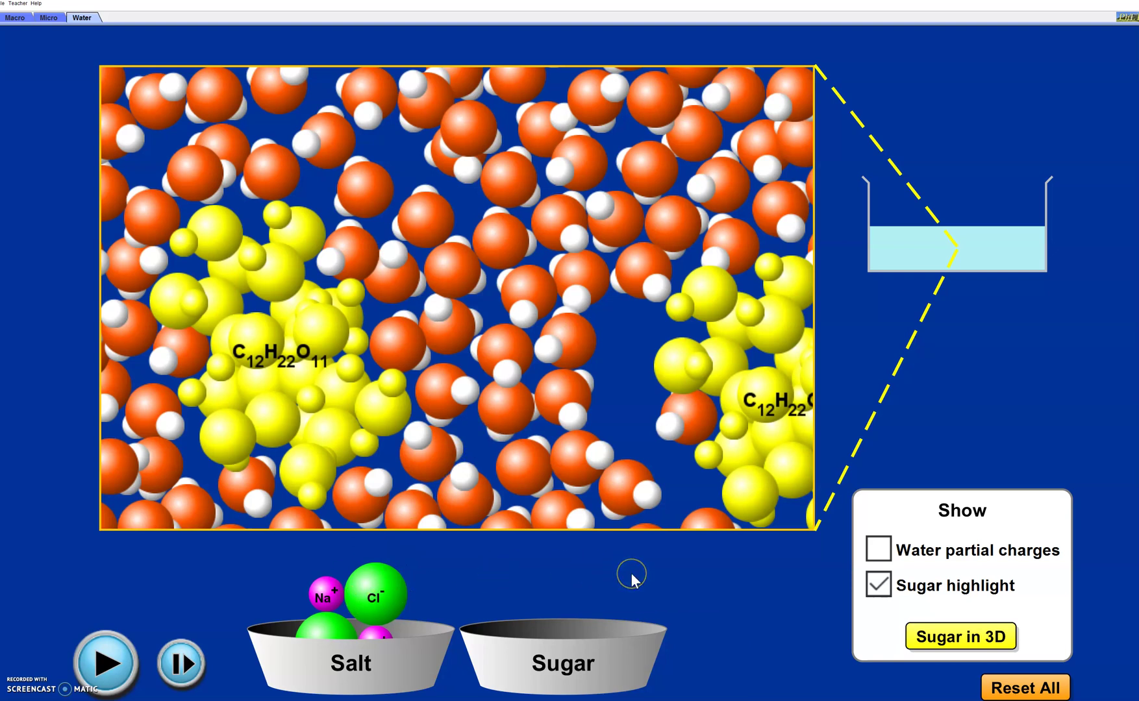